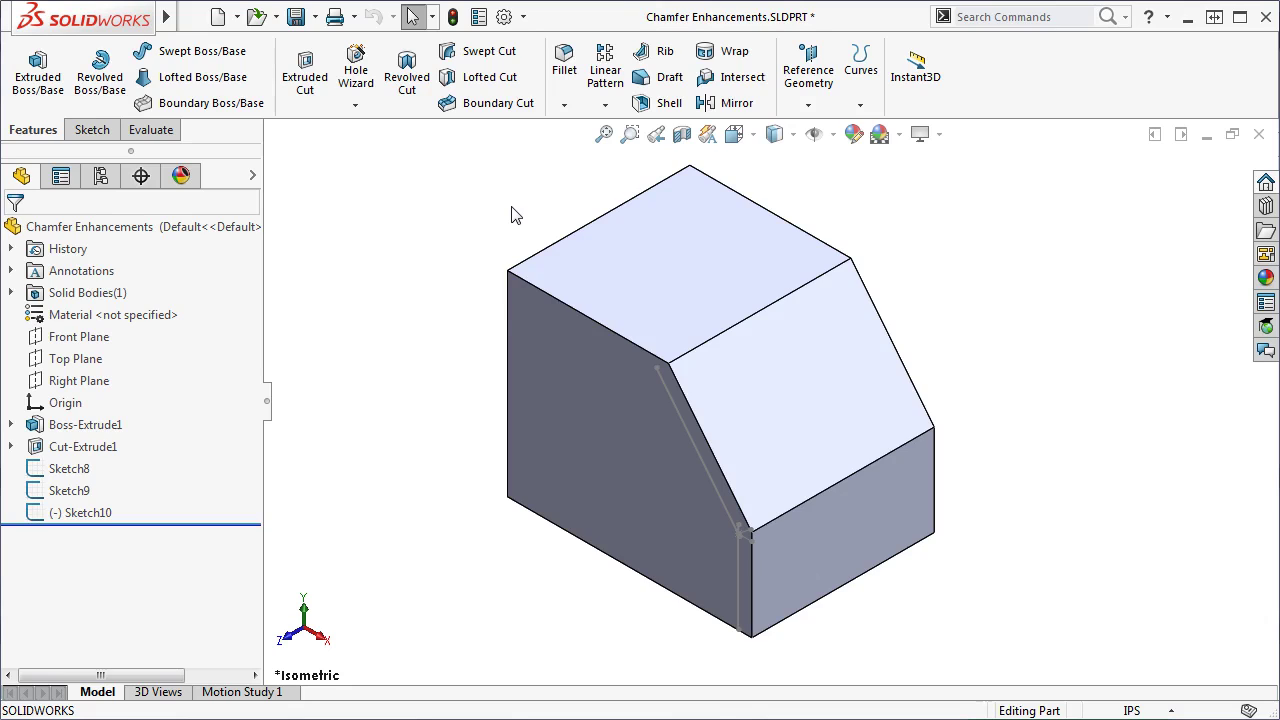
# - Start a Chamfer feature and browse its types and options, left at Angle Distance 0.3937in/45°
pyautogui.click(564, 105)
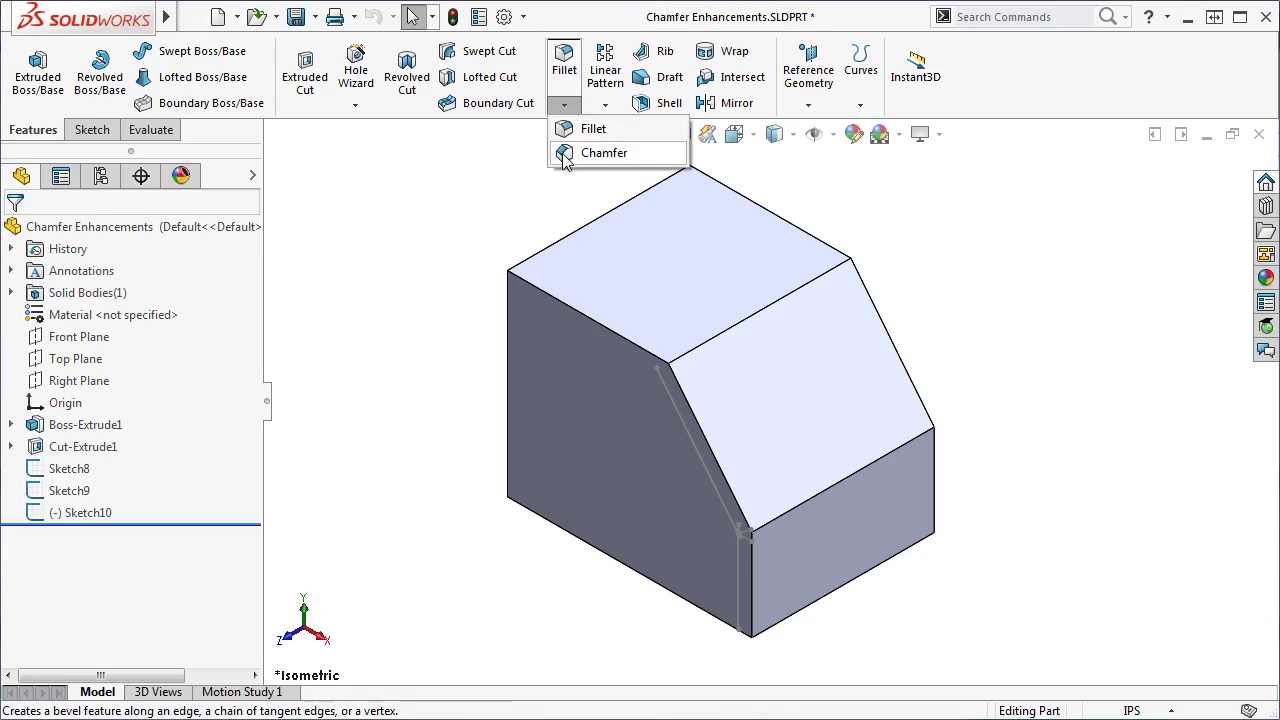
pyautogui.click(600, 153)
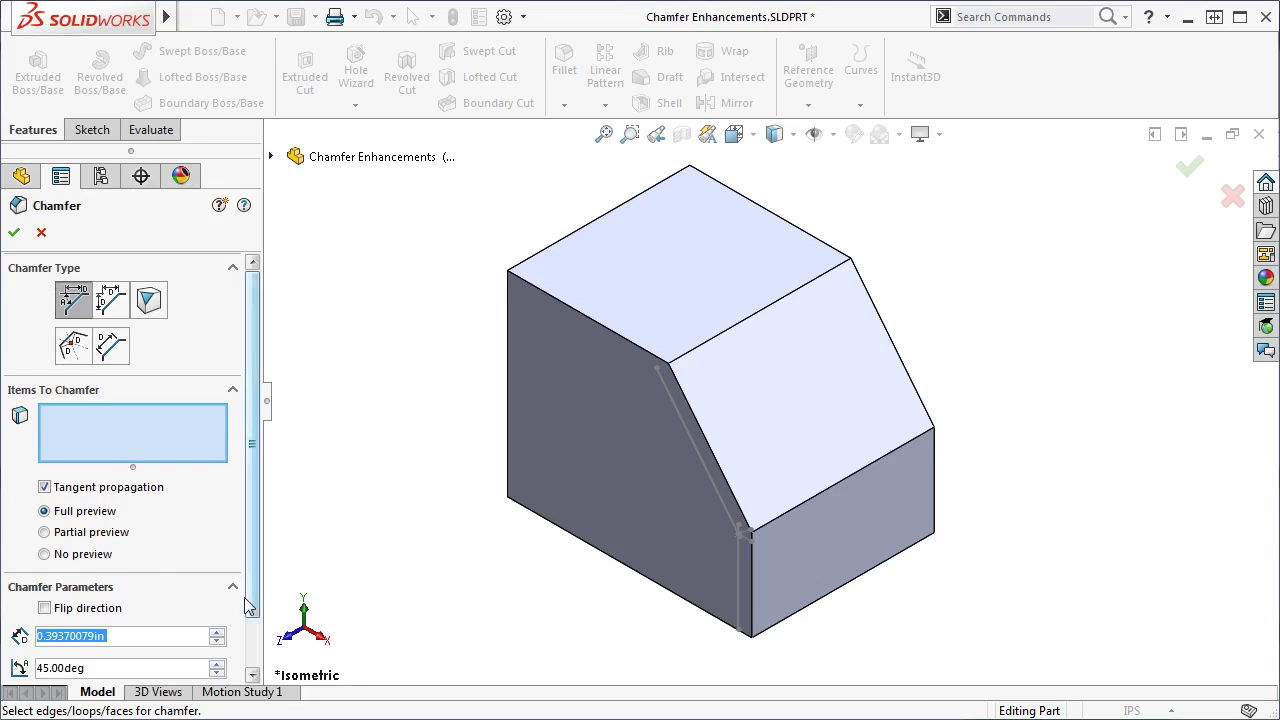
pyautogui.scroll(-2, 238, 660)
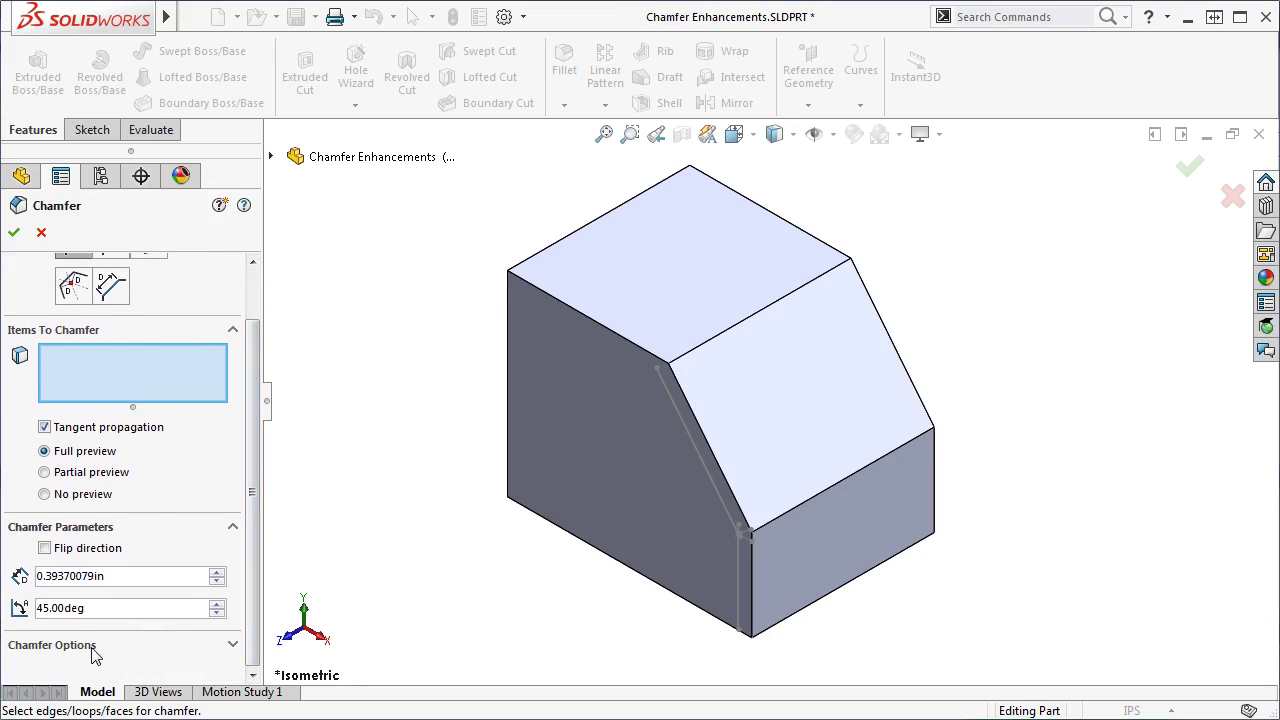
pyautogui.scroll(2, 254, 501)
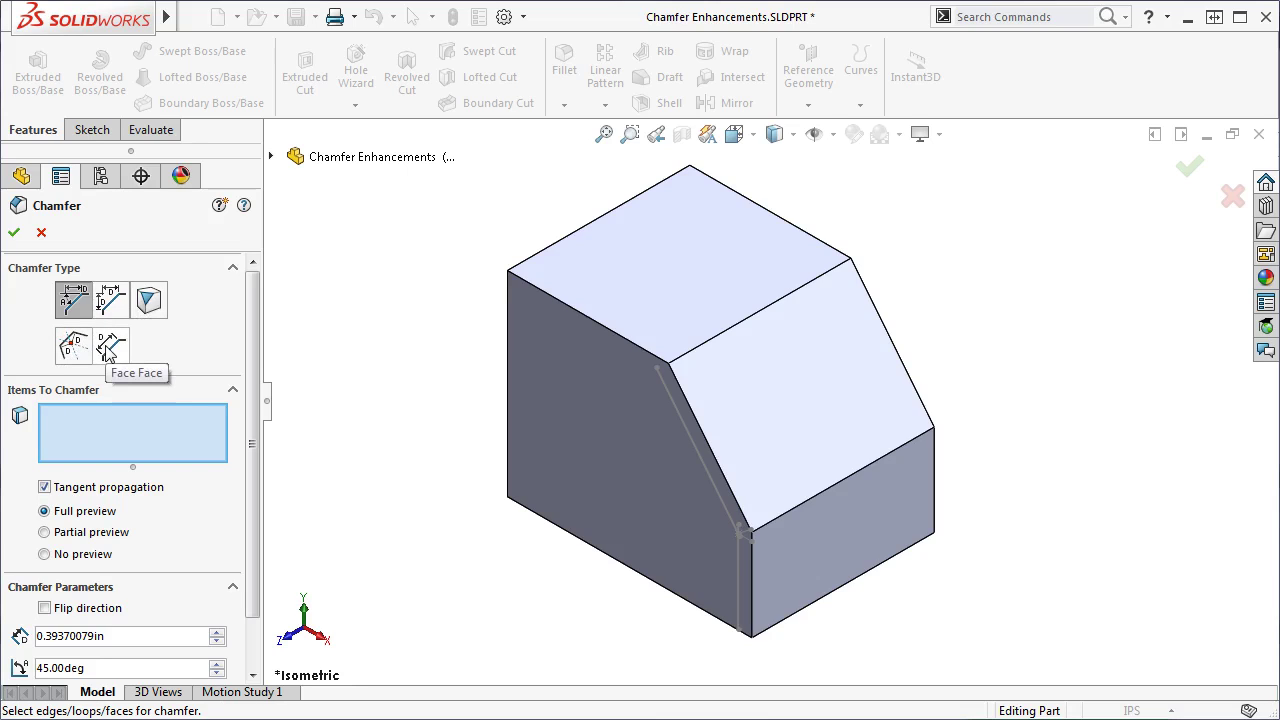
# - Switch to the Offset Face chamfer type on the sloped face's lower edge
pyautogui.click(75, 347)
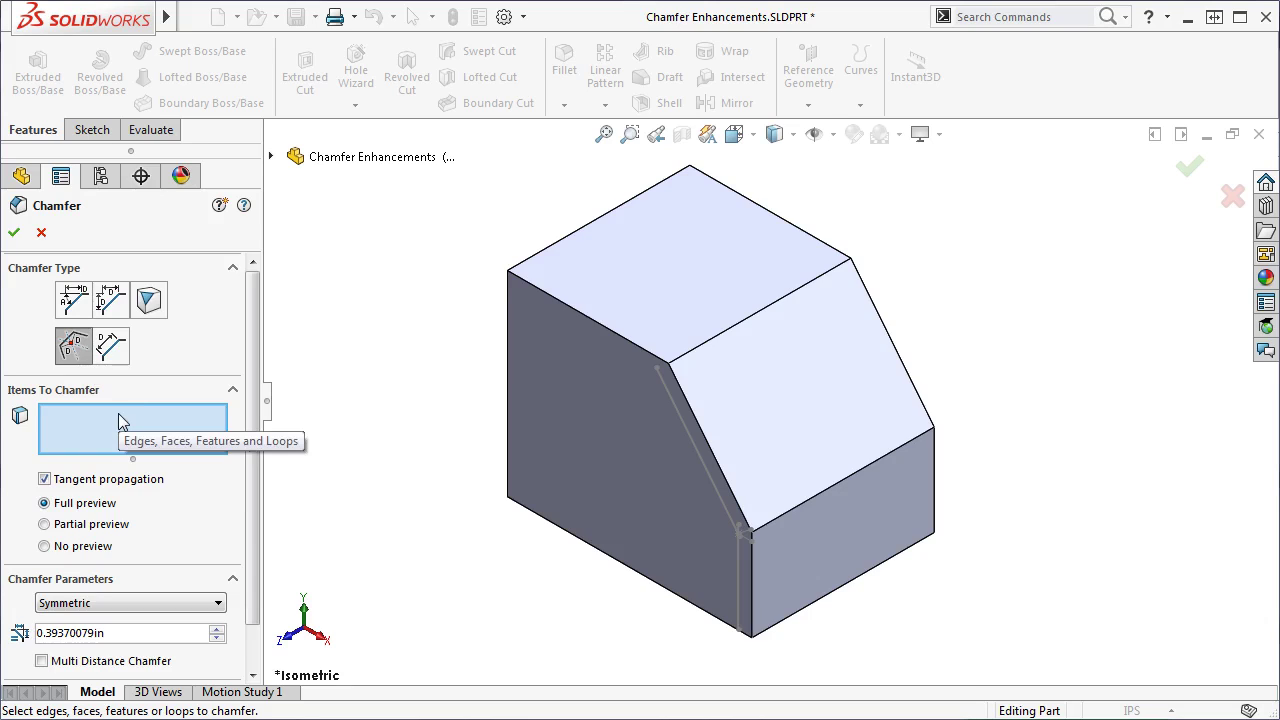
pyautogui.click(829, 488)
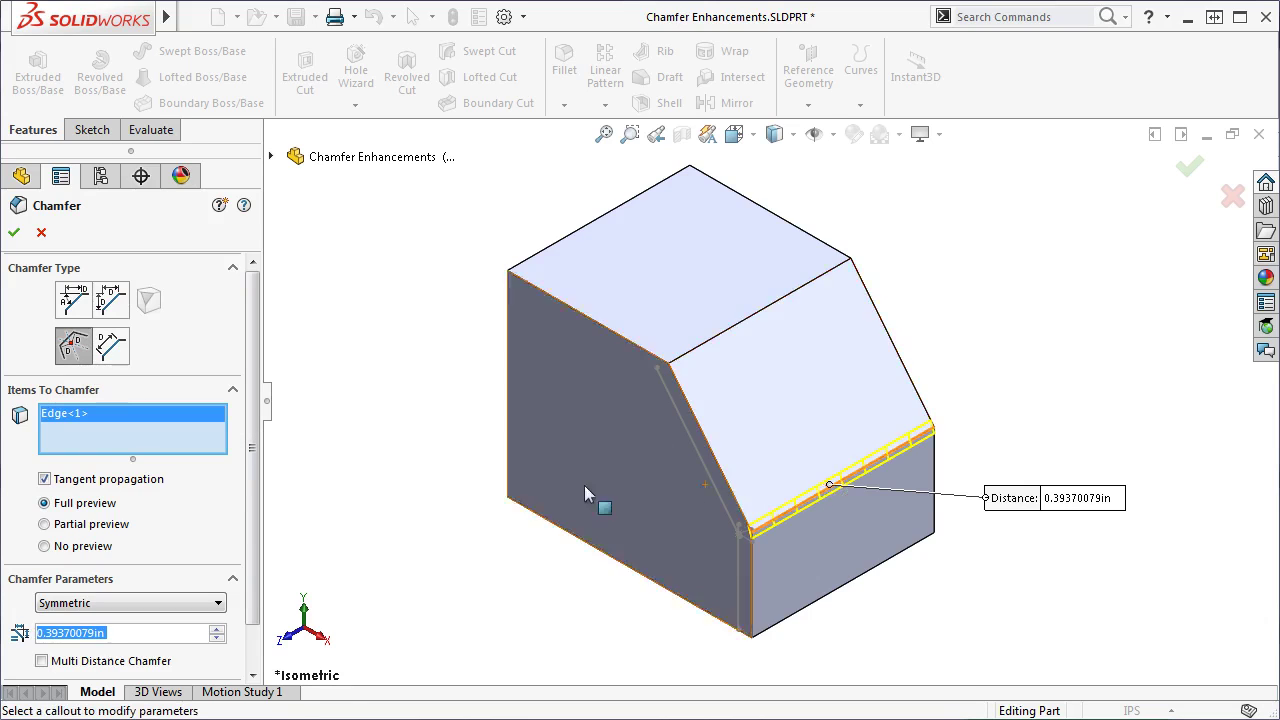
pyautogui.scroll(-2, 256, 486)
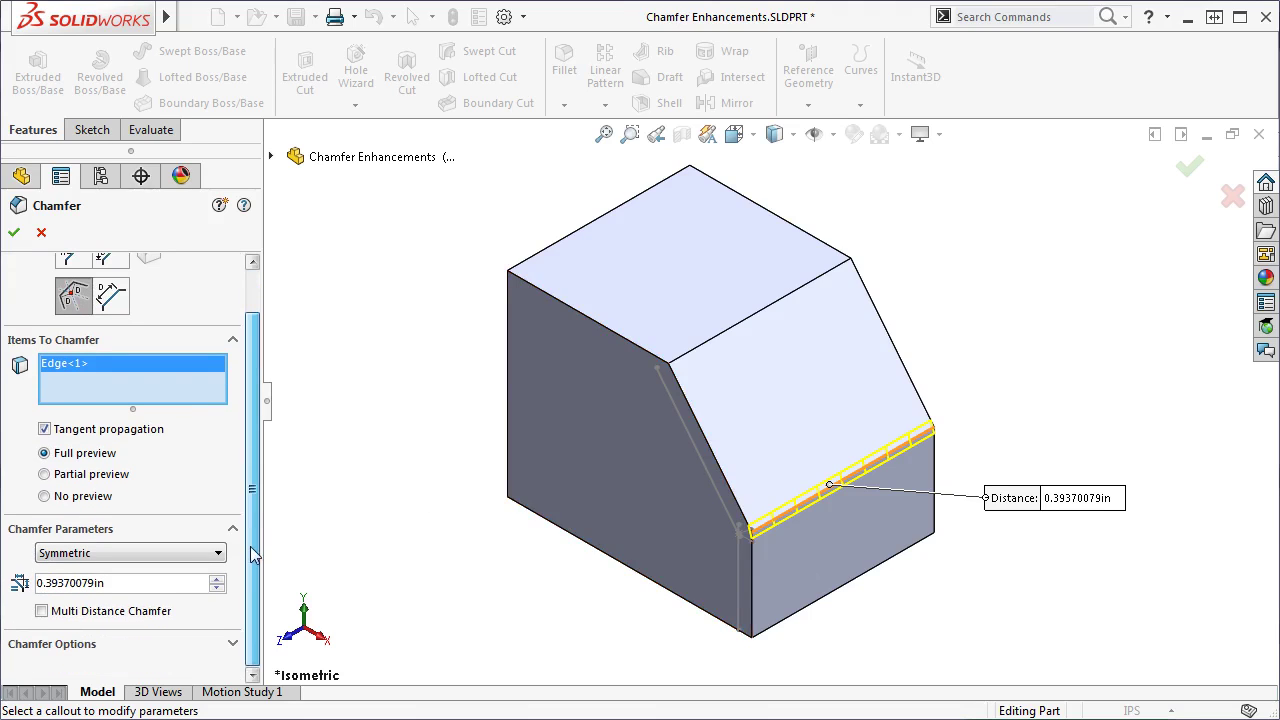
pyautogui.click(113, 553)
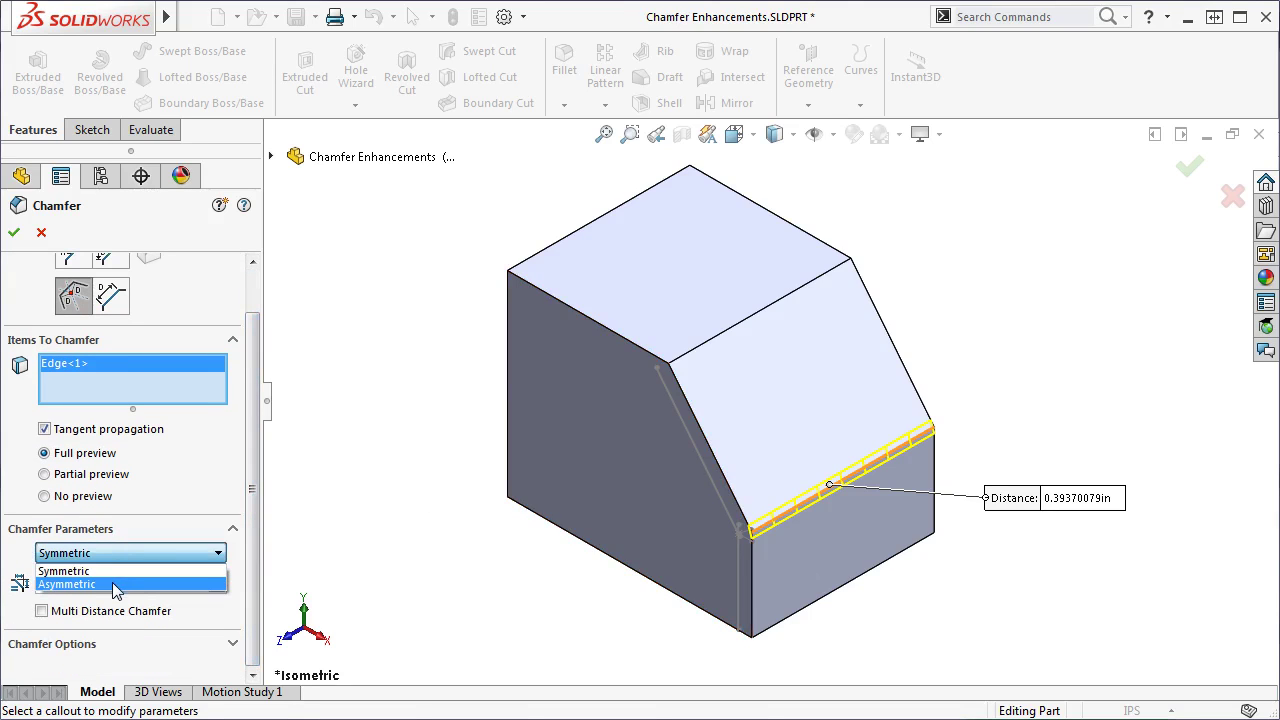
# - Make the chamfer Asymmetric with distances of 0.35in and 0.40in
pyautogui.click(112, 584)
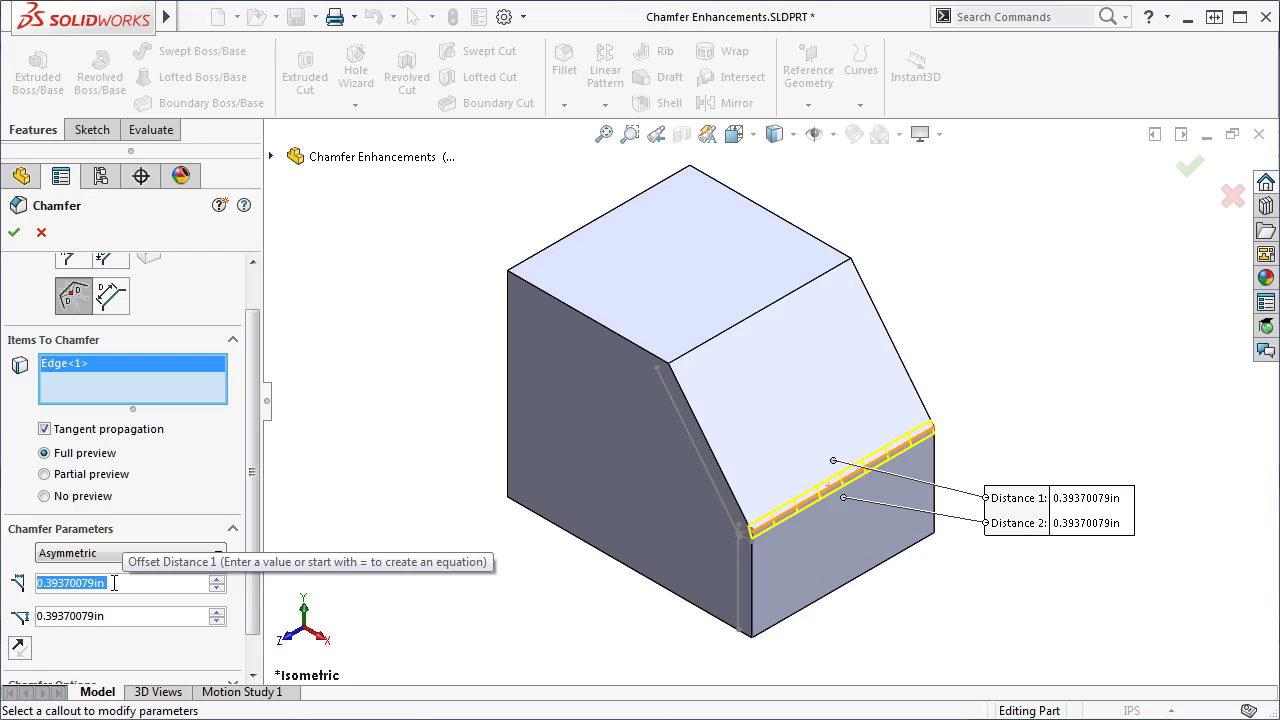
pyautogui.write('.35')
pyautogui.press('Return')
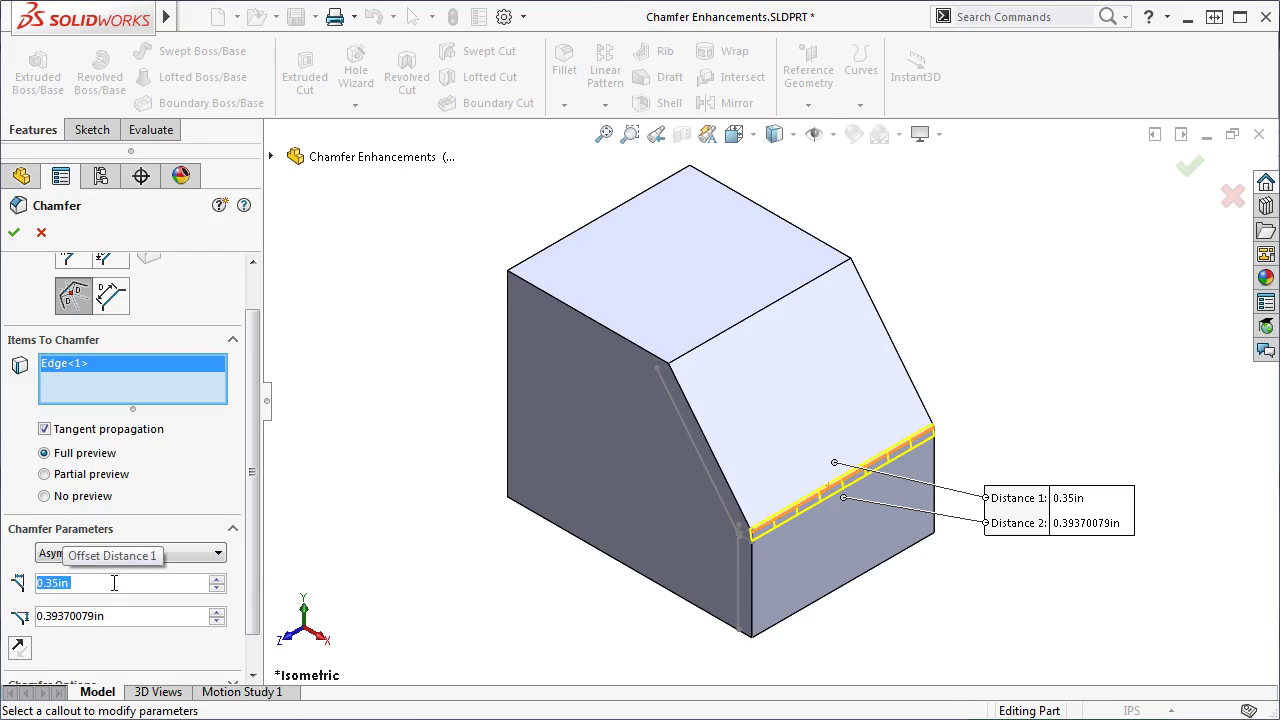
pyautogui.doubleClick(115, 615)
pyautogui.write('.4')
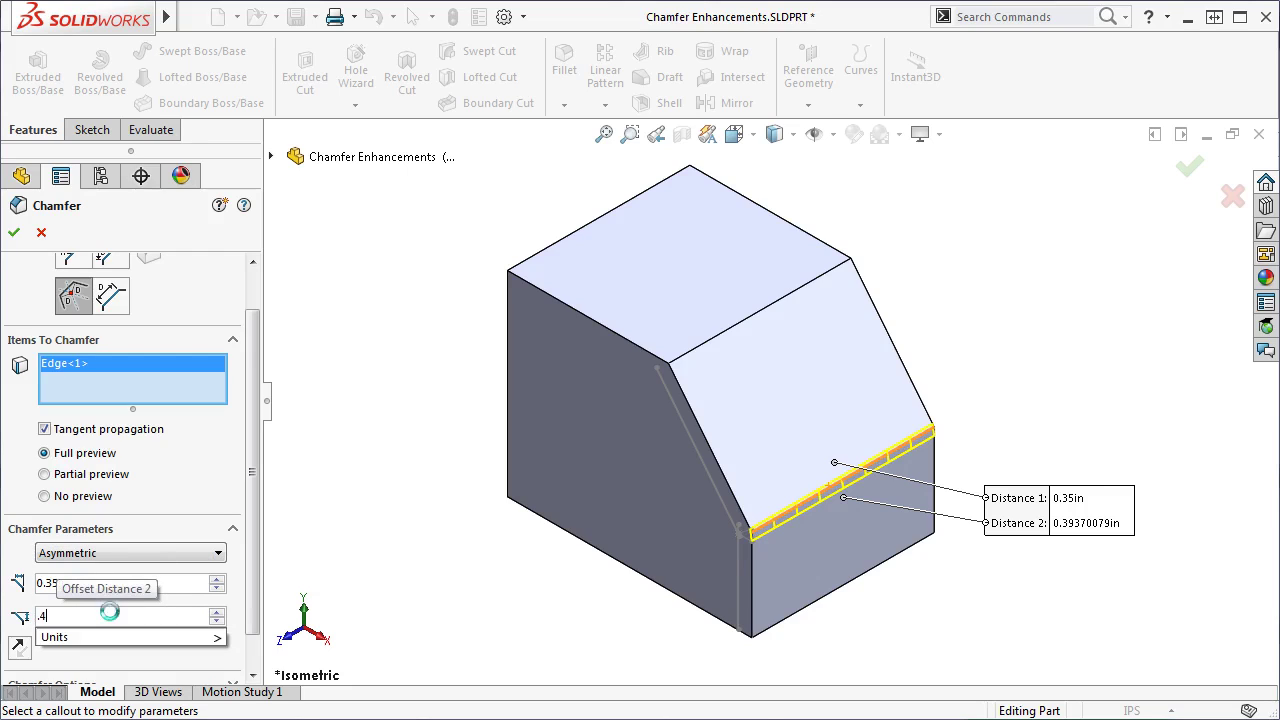
pyautogui.press('Return')
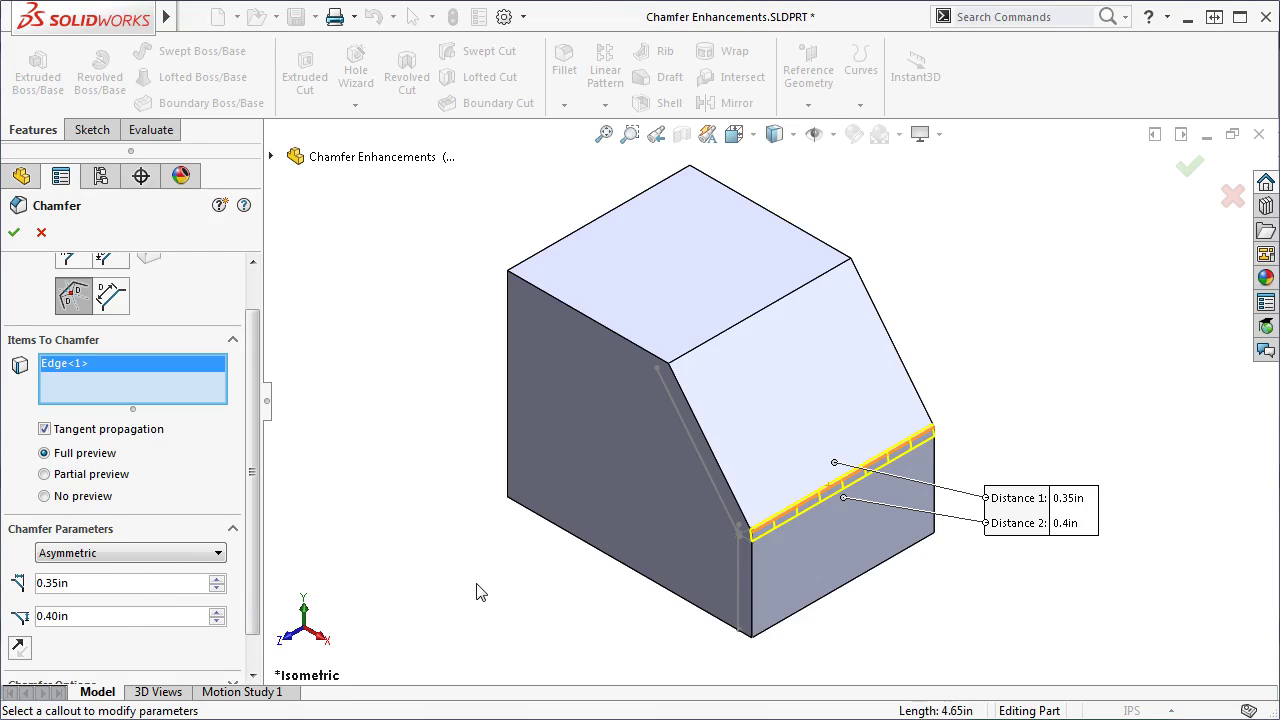
# - View the chamfer preview in Front view, zoomed in on the chamfered corner
pyautogui.hotkey('ctrl', '1')
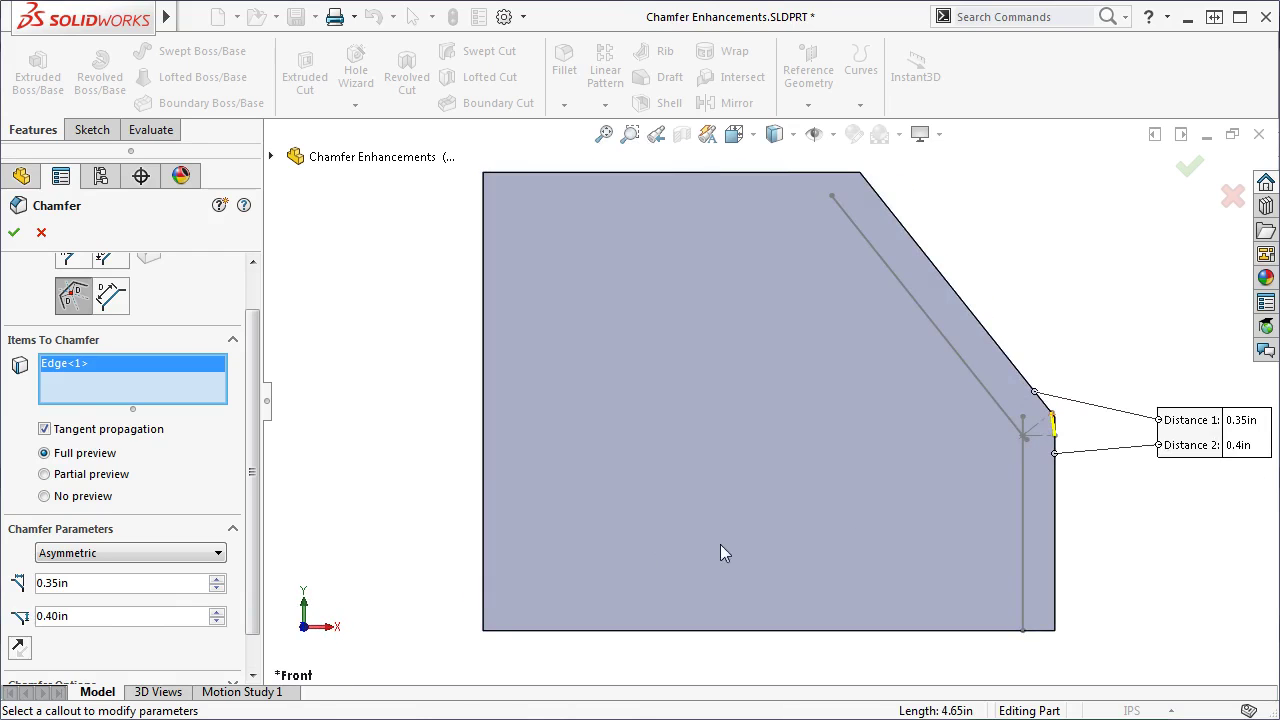
pyautogui.scroll(-5, 1097, 418)
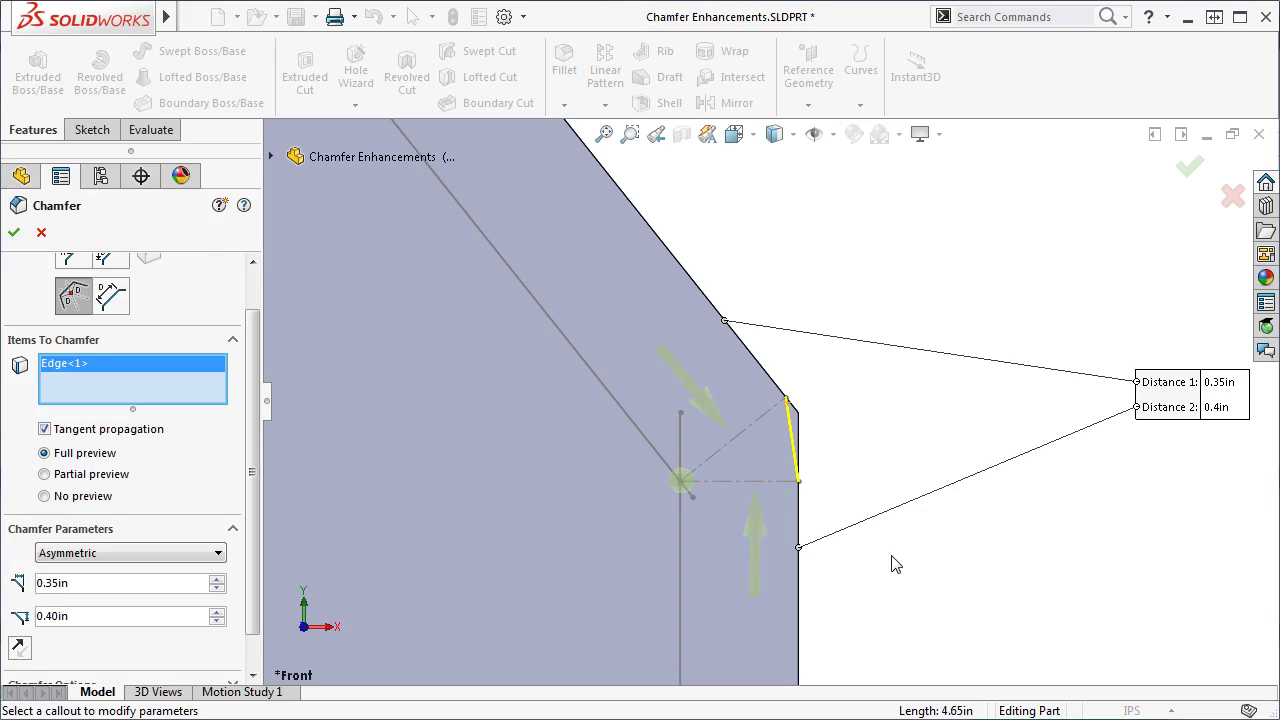
# - Test the distance arrows and Flip direction, keep 0.35in/0.40in, and accept Chamfer1
pyautogui.click(216, 579)
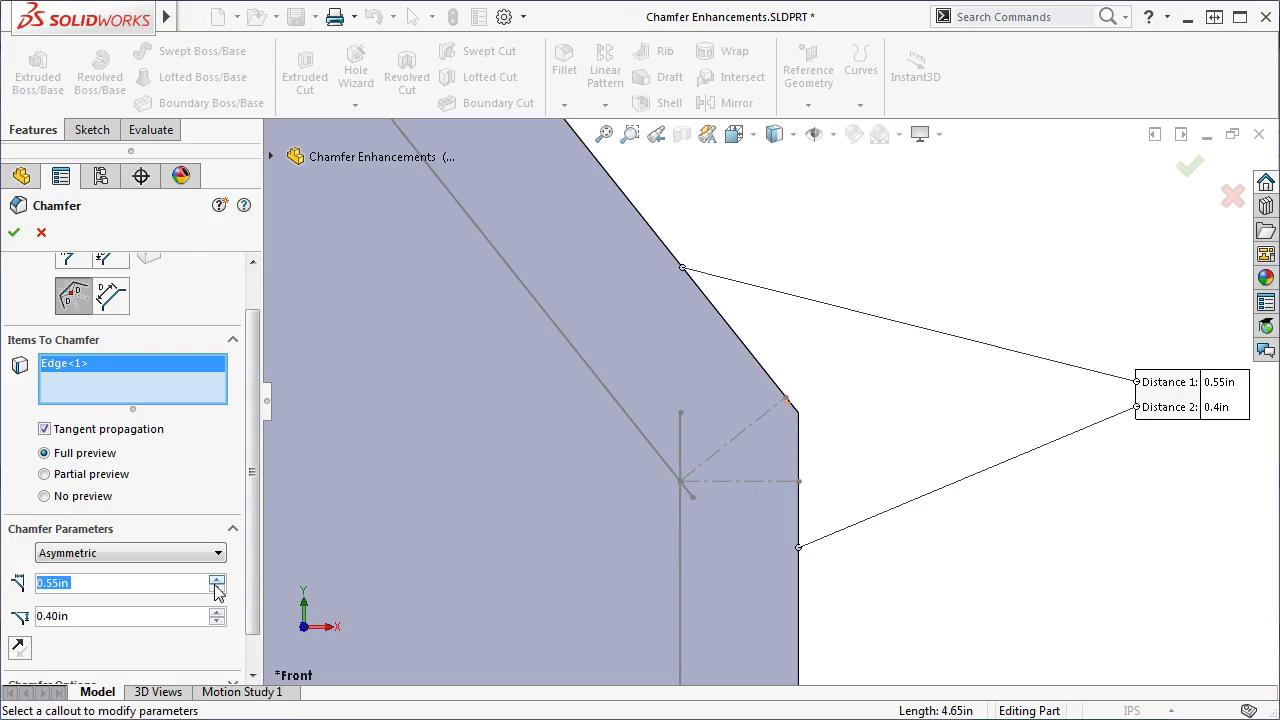
pyautogui.click(217, 589)
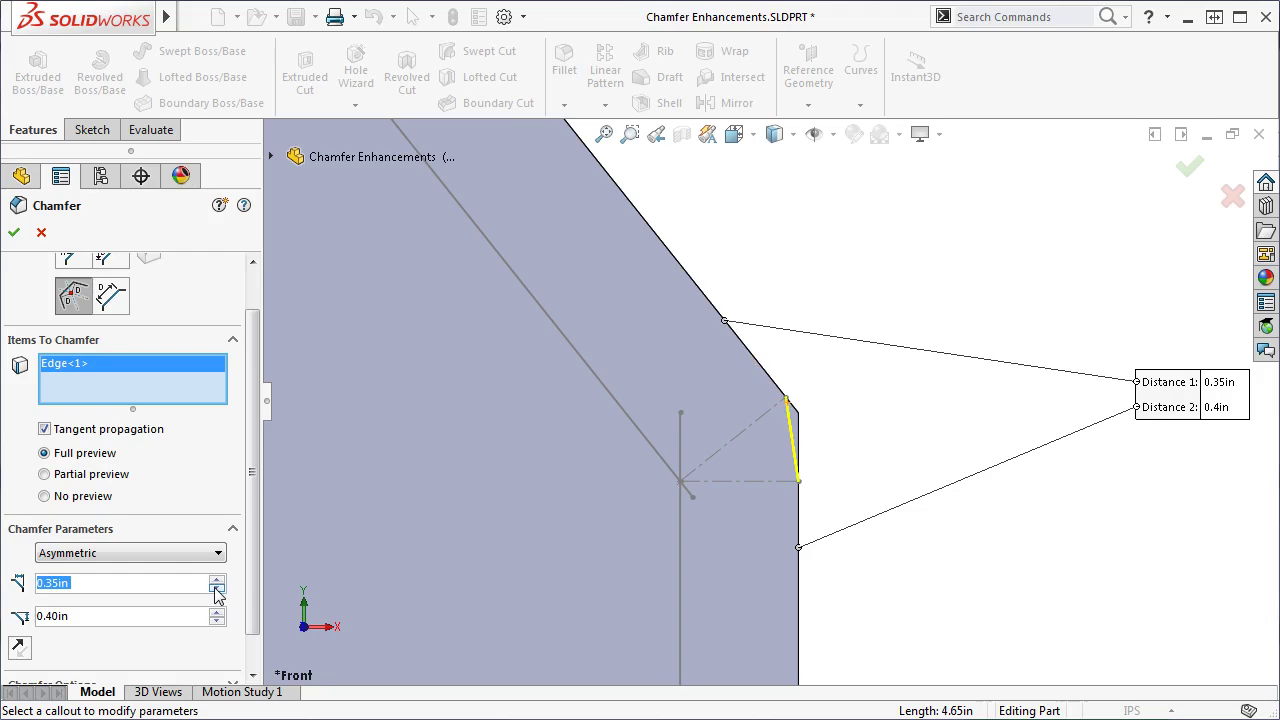
pyautogui.click(217, 621)
pyautogui.click(217, 621)
pyautogui.click(216, 612)
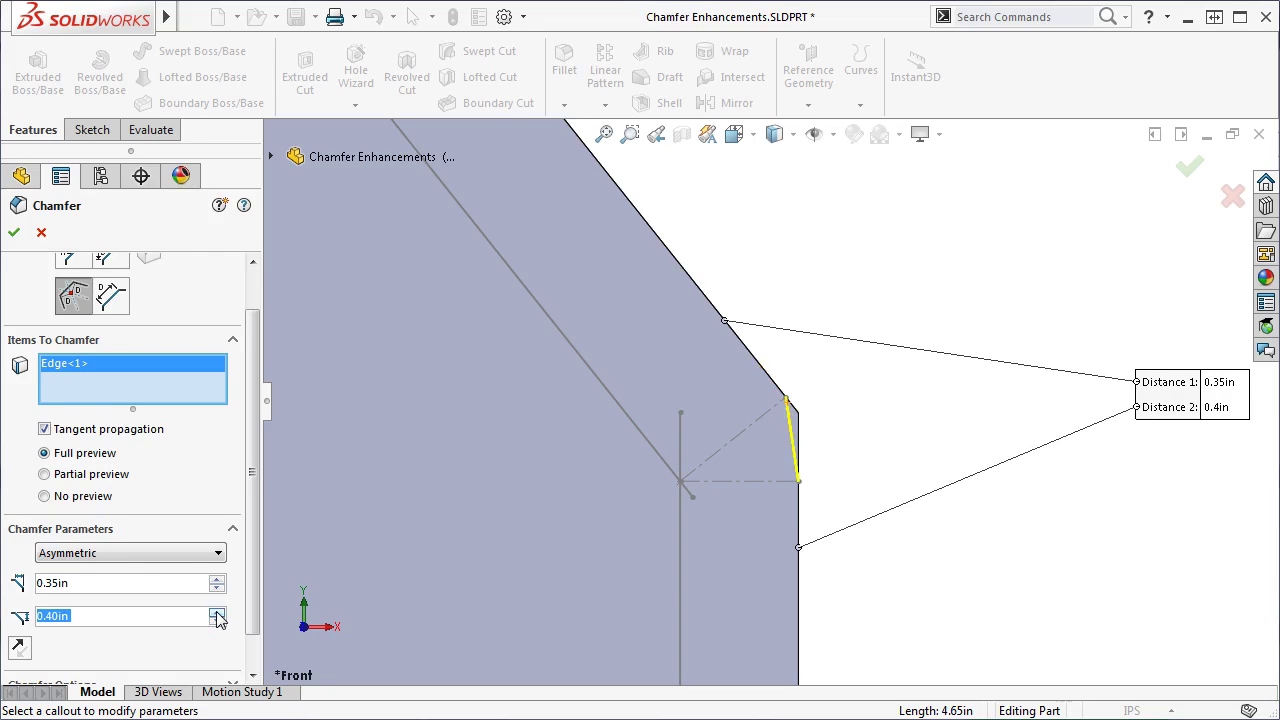
pyautogui.click(20, 648)
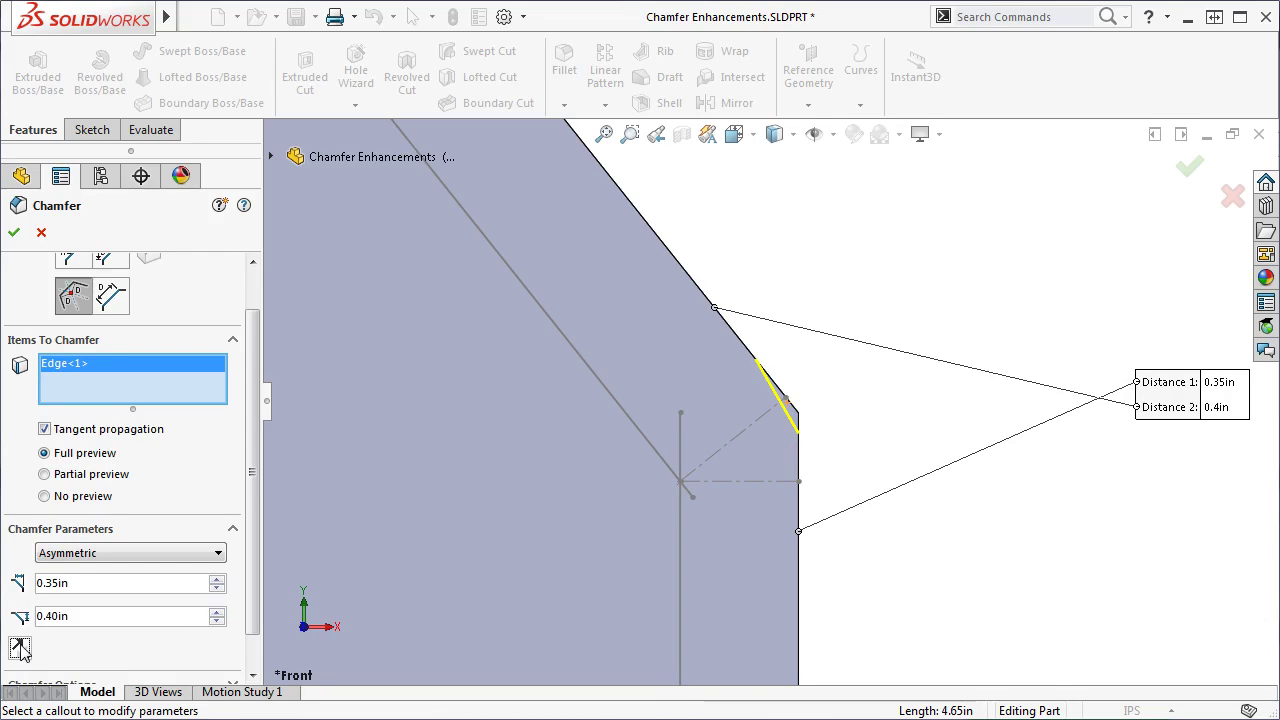
pyautogui.click(20, 648)
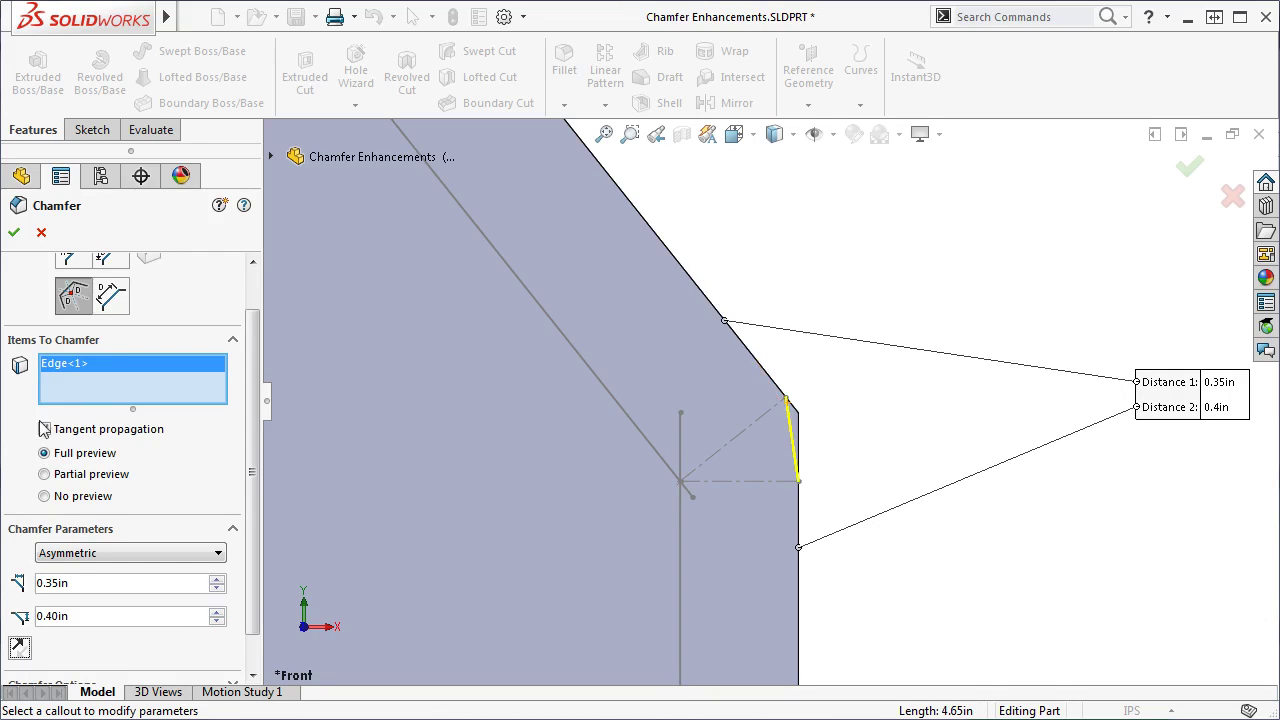
pyautogui.click(15, 233)
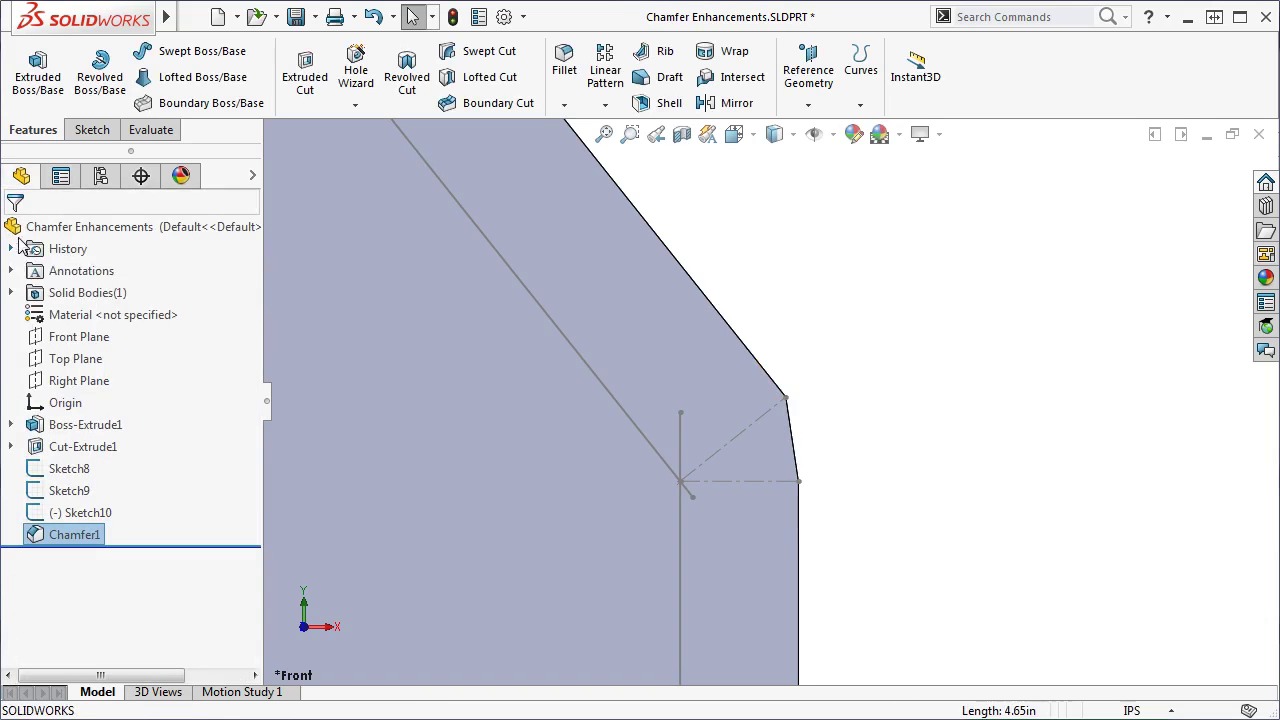
pyautogui.hotkey('ctrl', '7')
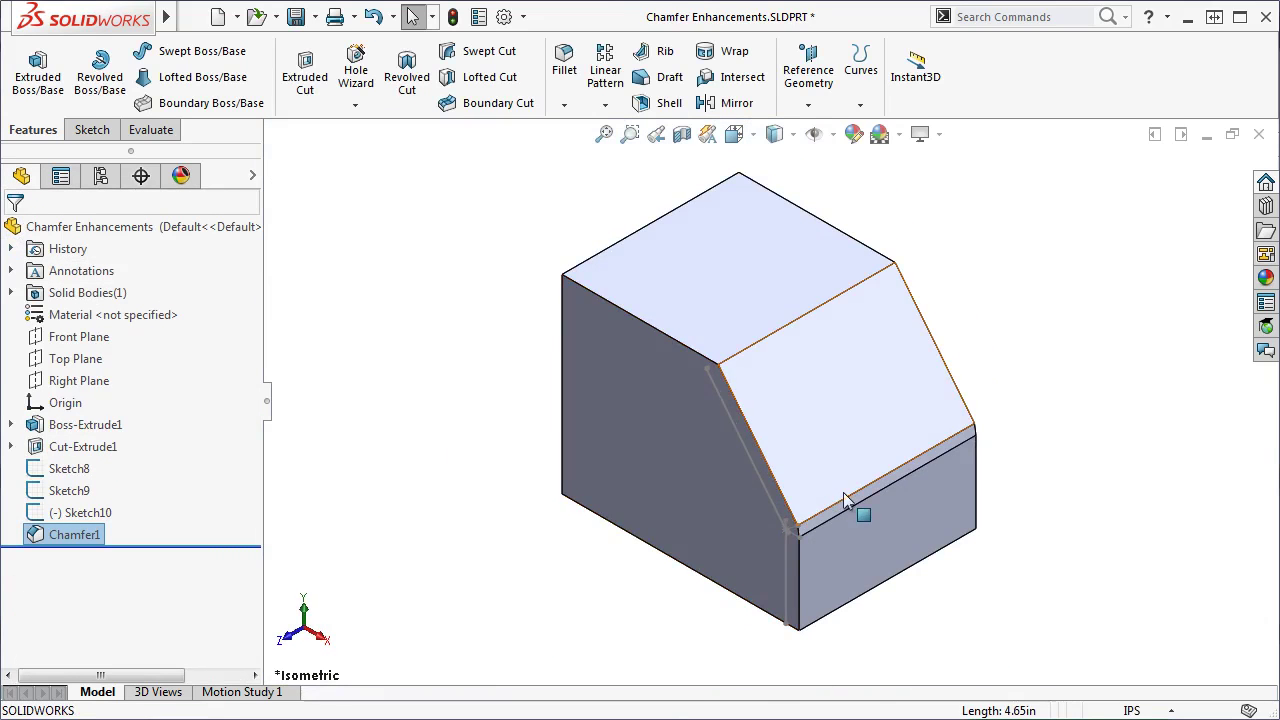
# - Start a second Face Face chamfer with the slanted, left and a third face in Face Set 2
pyautogui.click(564, 104)
pyautogui.click(590, 152)
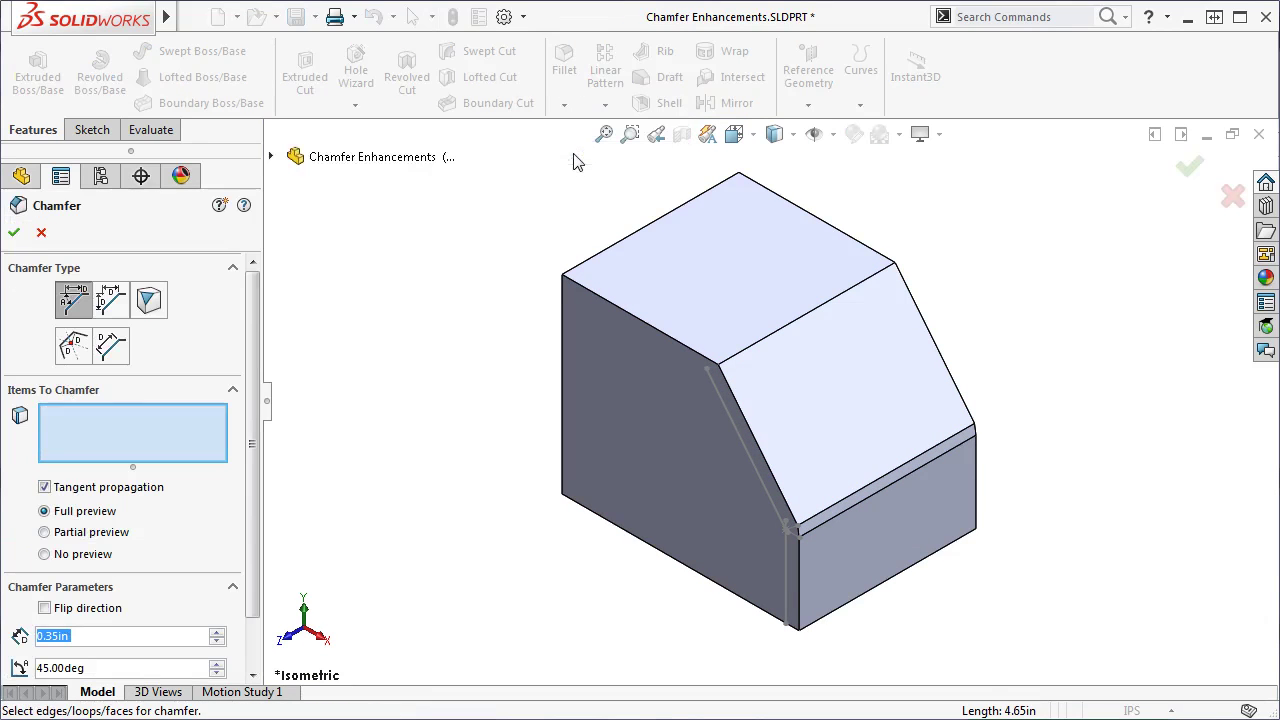
pyautogui.click(111, 345)
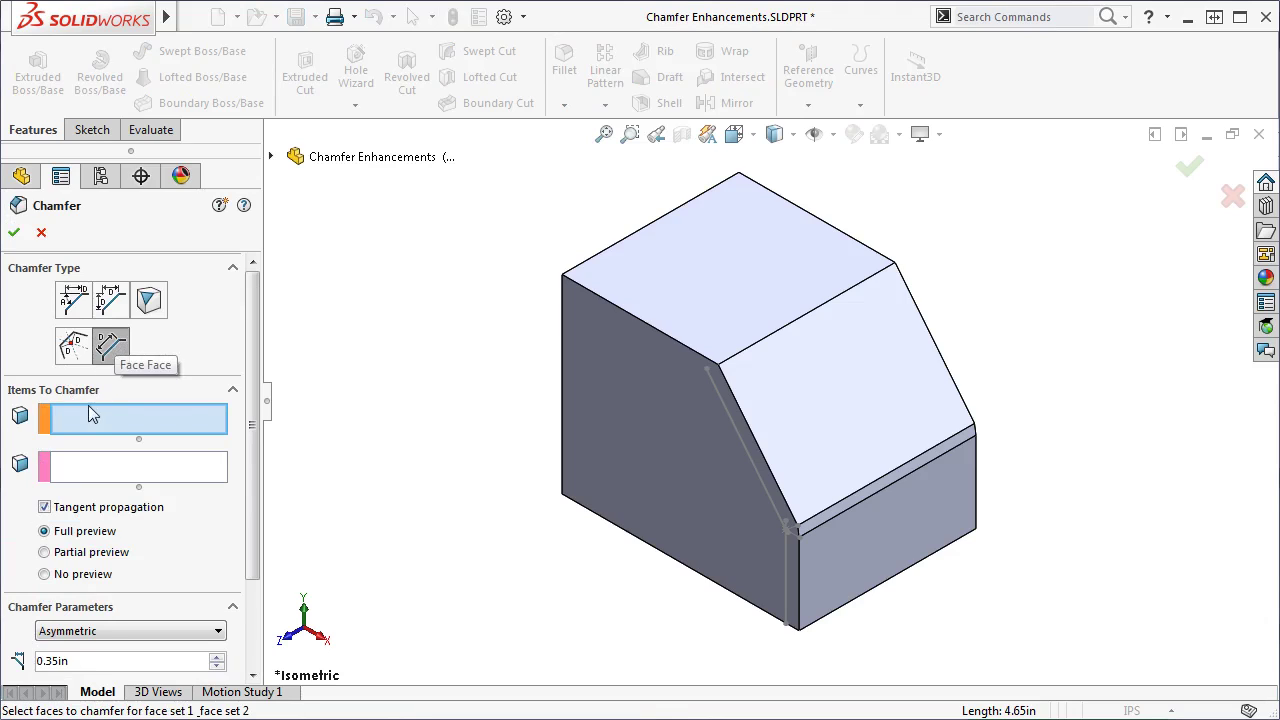
pyautogui.click(87, 467)
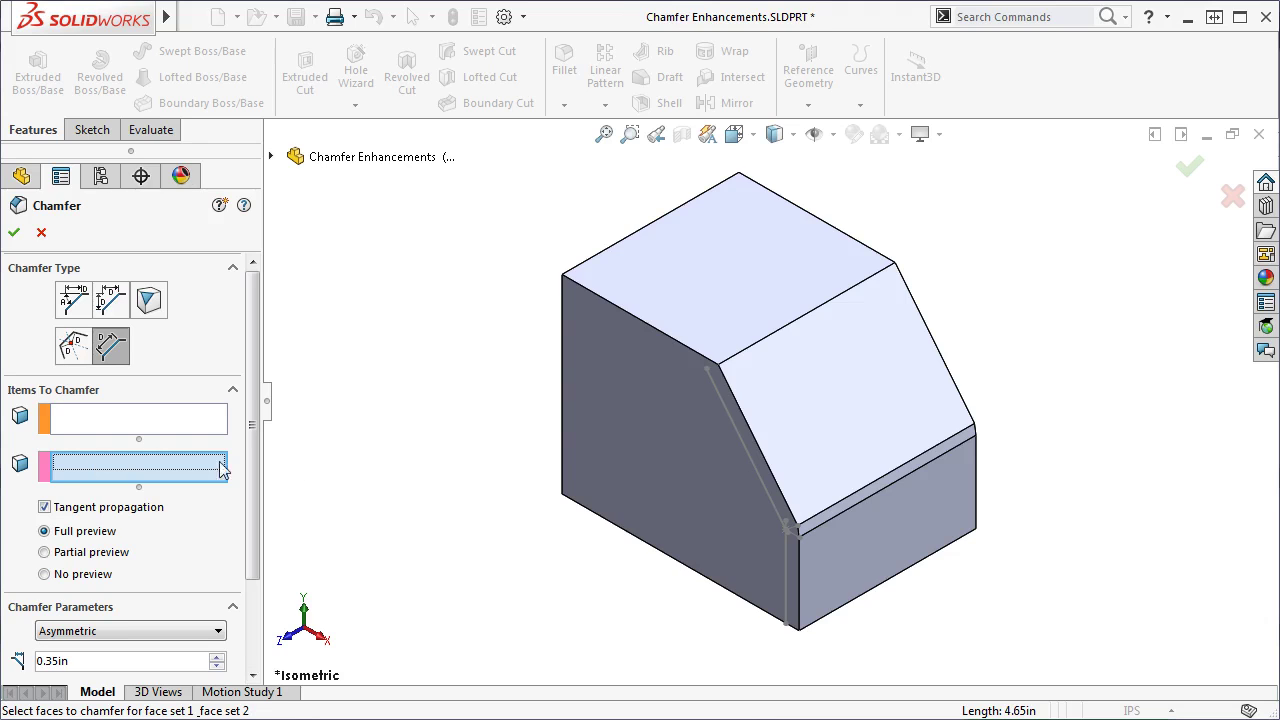
pyautogui.click(795, 418)
pyautogui.click(699, 437)
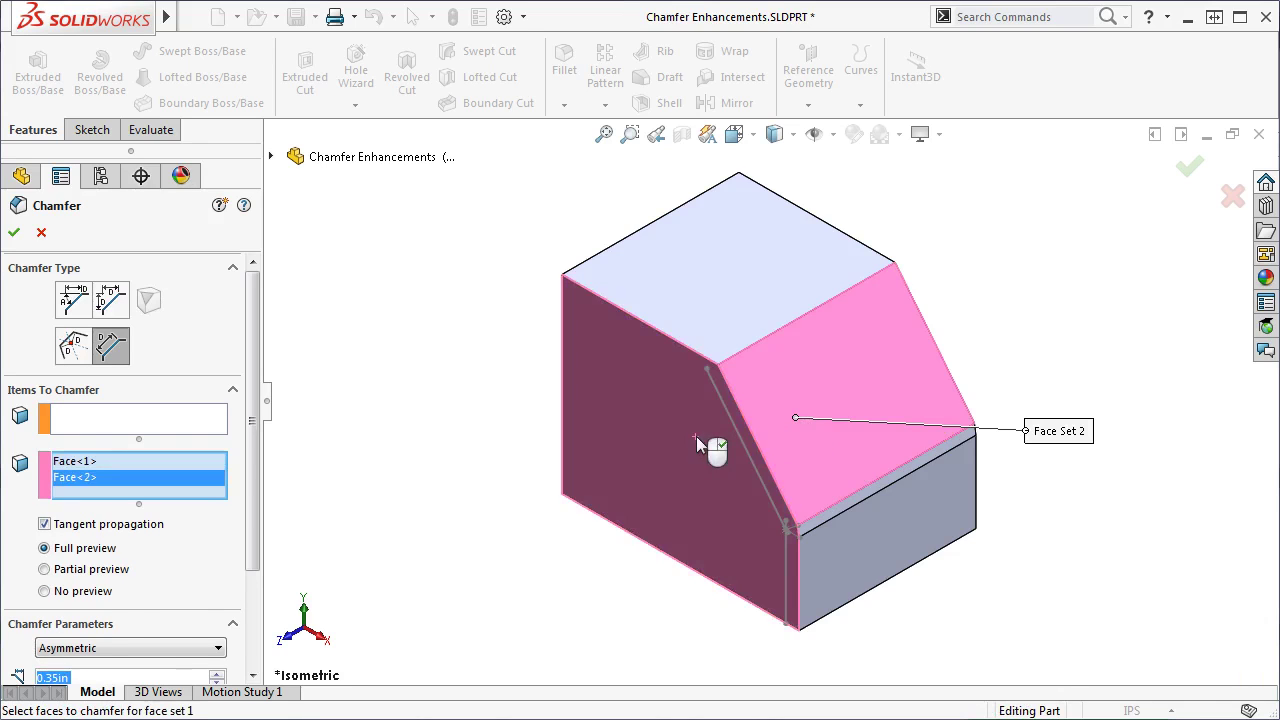
pyautogui.moveTo(700, 491); pyautogui.dragTo(836, 548, button='middle')
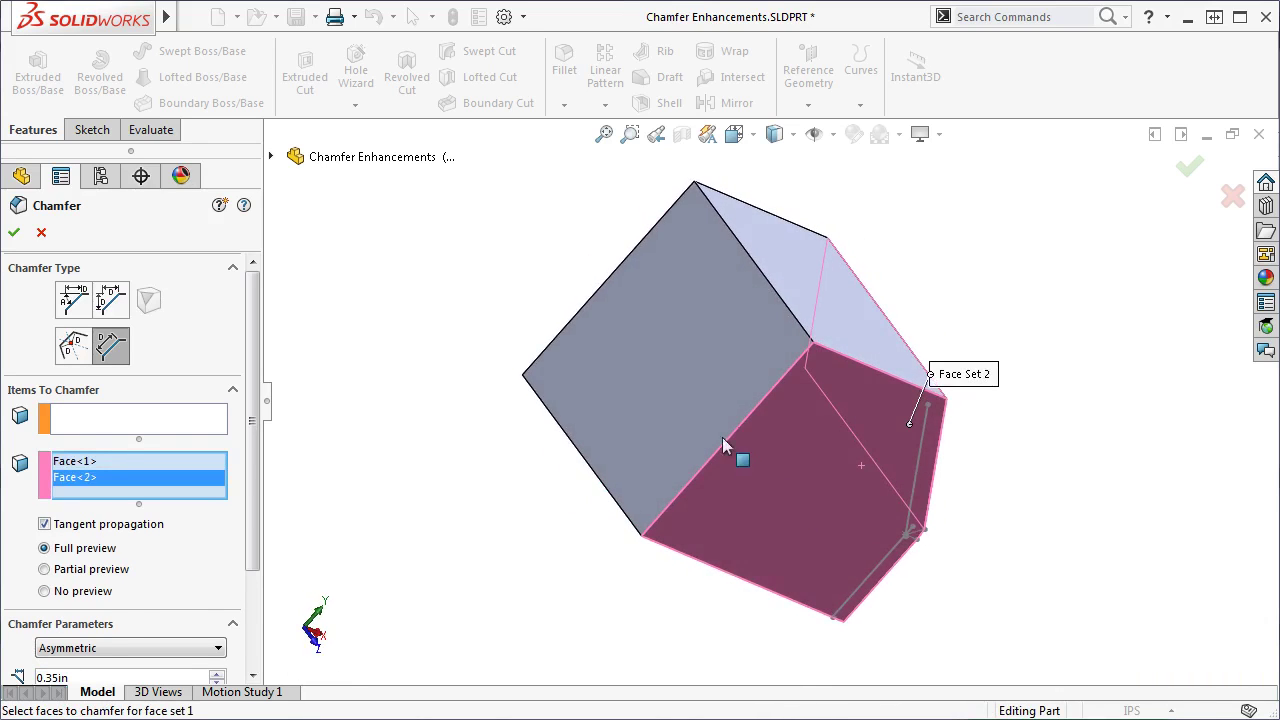
pyautogui.click(699, 416)
# - Add the front and top faces to Face Set 1
pyautogui.click(182, 422)
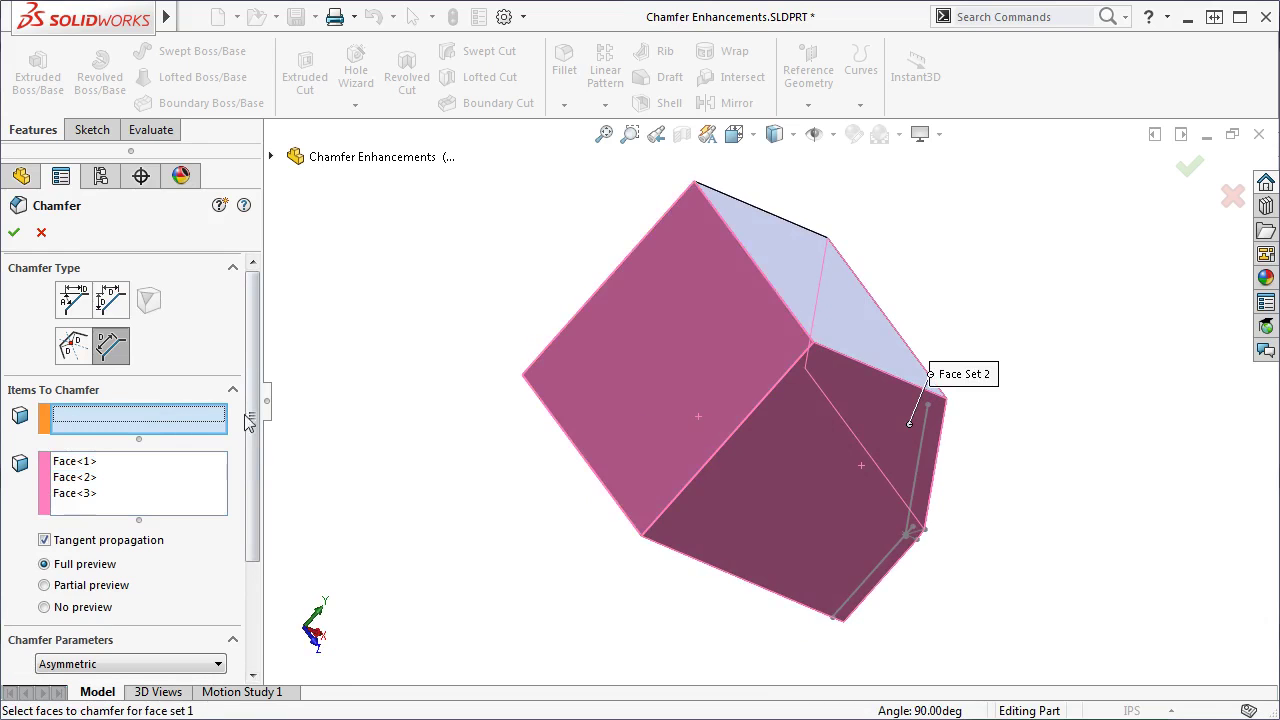
pyautogui.moveTo(468, 421); pyautogui.dragTo(677, 680, button='middle')
pyautogui.click(767, 515)
pyautogui.click(829, 323)
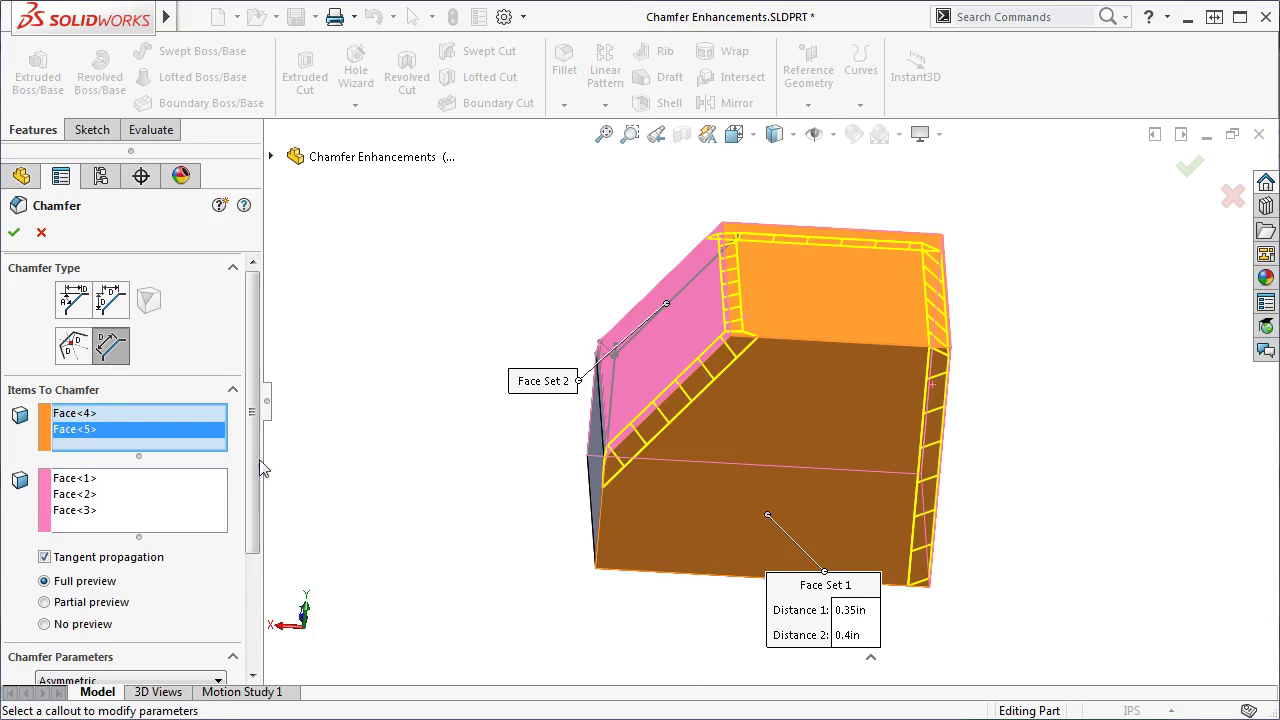
pyautogui.moveTo(258, 471); pyautogui.dragTo(258, 587)
pyautogui.click(218, 512)
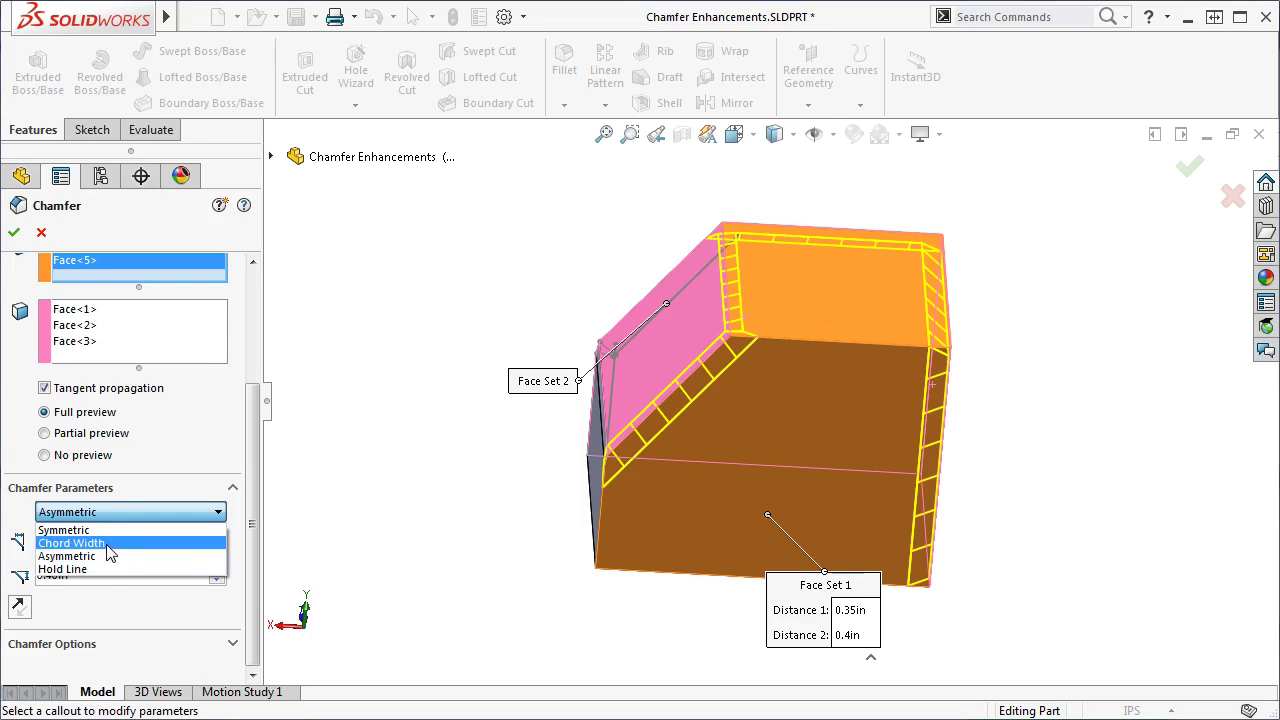
# - Try Chord Width, then set the face-face chamfer method to Hold Line
pyautogui.click(110, 544)
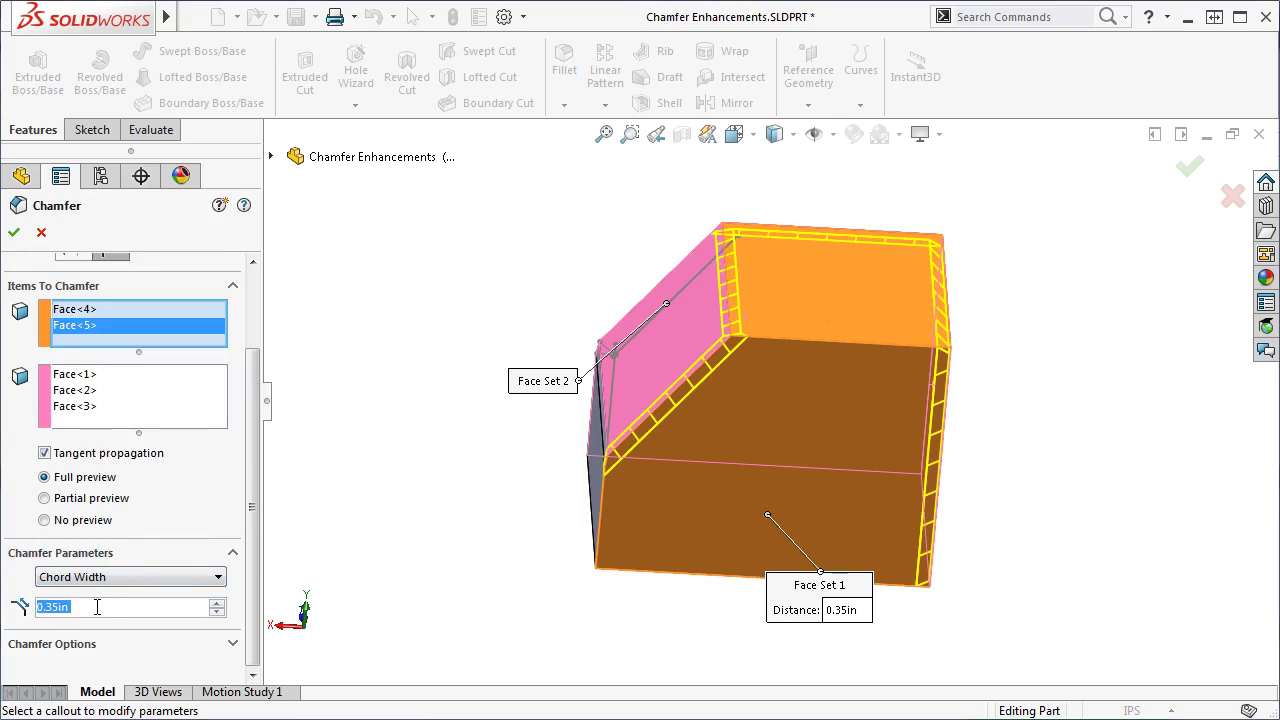
pyautogui.click(170, 578)
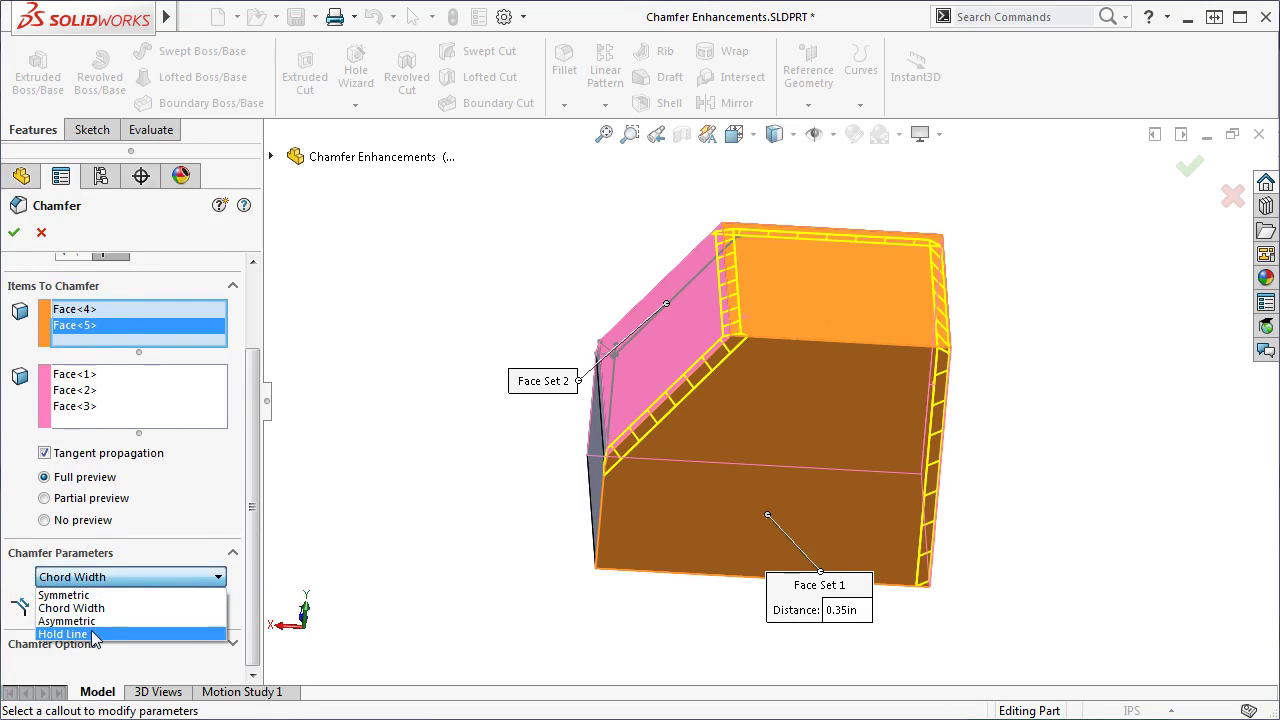
pyautogui.click(97, 634)
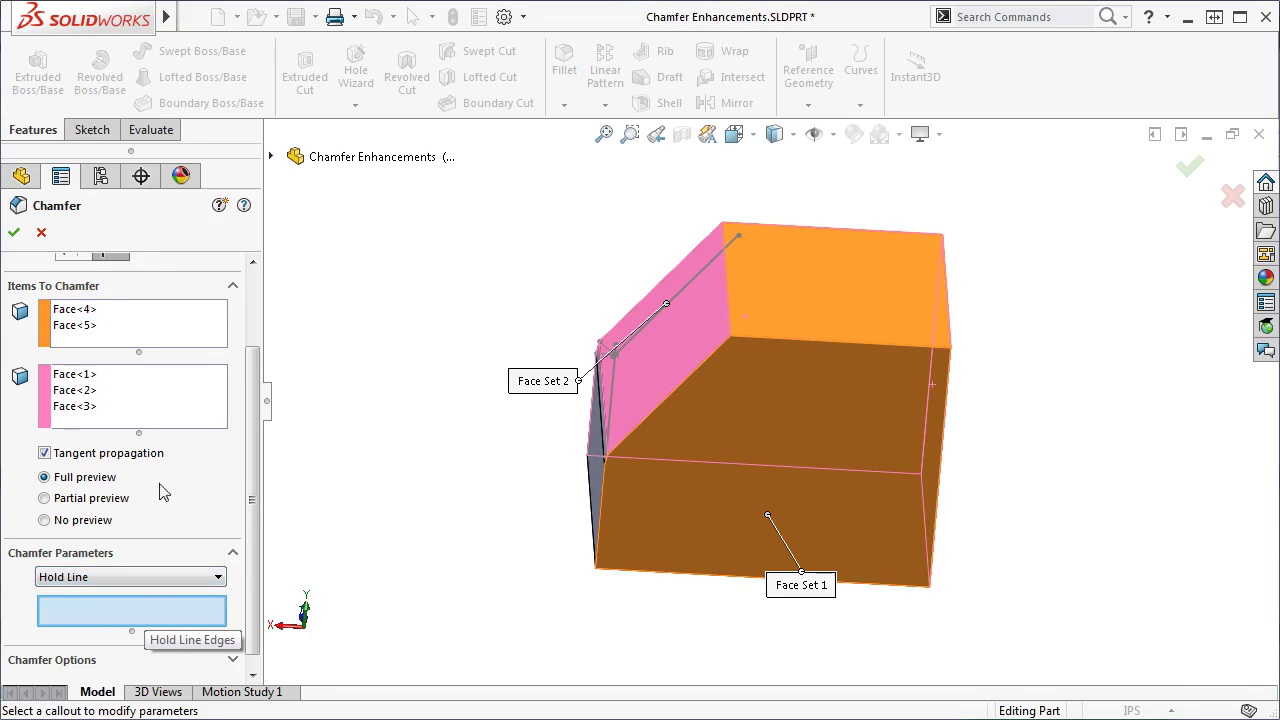
pyautogui.click(143, 414)
# - Clear the face sets and reselect the top face for Set 1 and right face for Set 2
pyautogui.rightClick(143, 416)
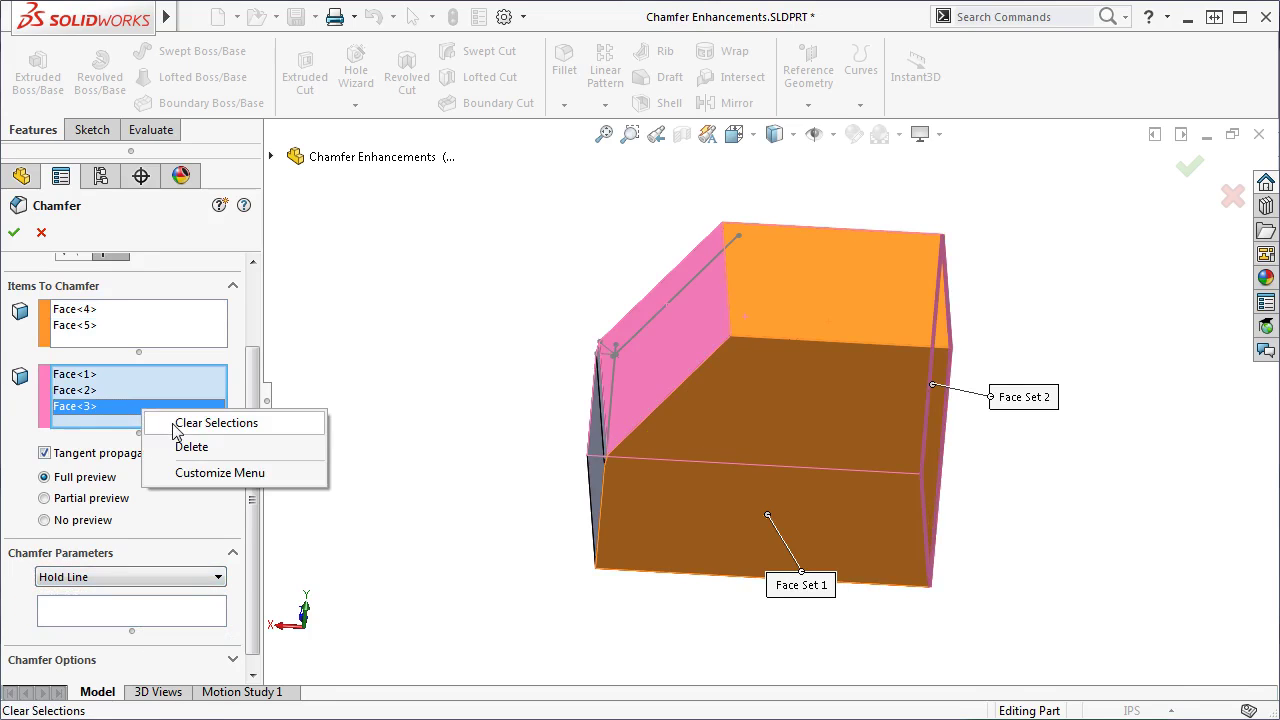
pyautogui.click(165, 423)
pyautogui.rightClick(155, 358)
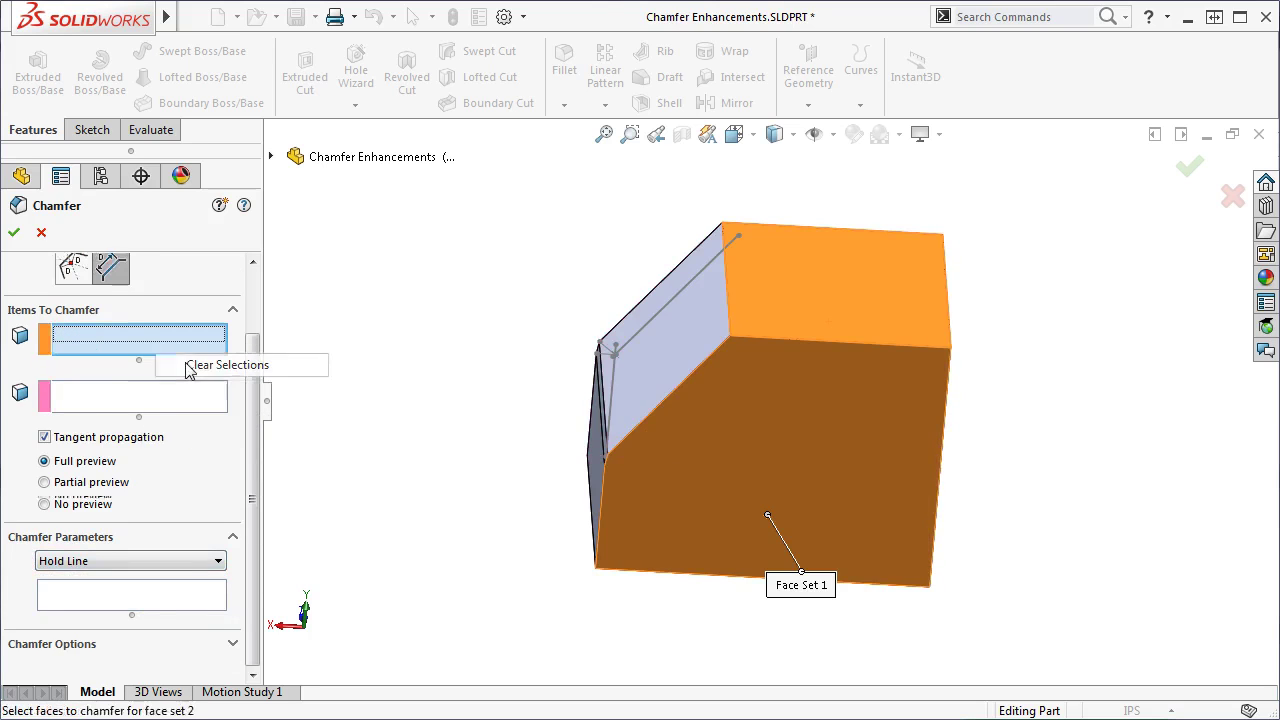
pyautogui.moveTo(920, 529); pyautogui.dragTo(844, 537, button='middle')
pyautogui.click(828, 354)
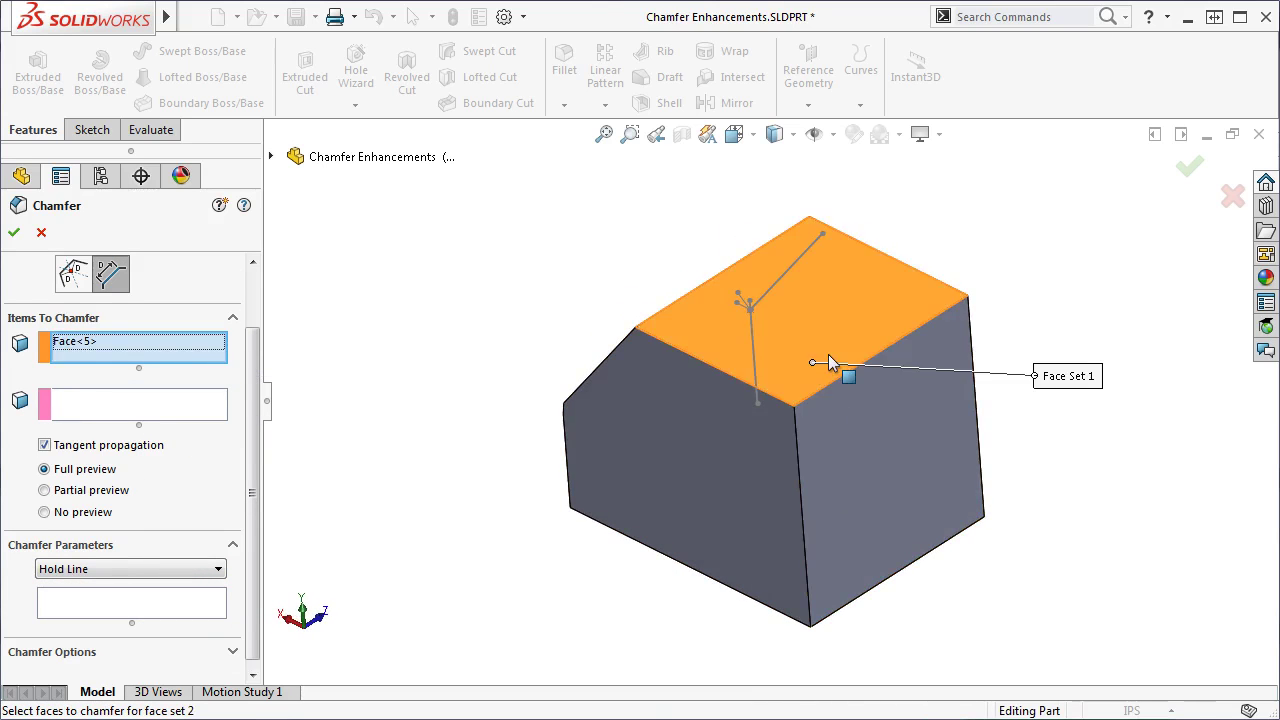
pyautogui.click(189, 403)
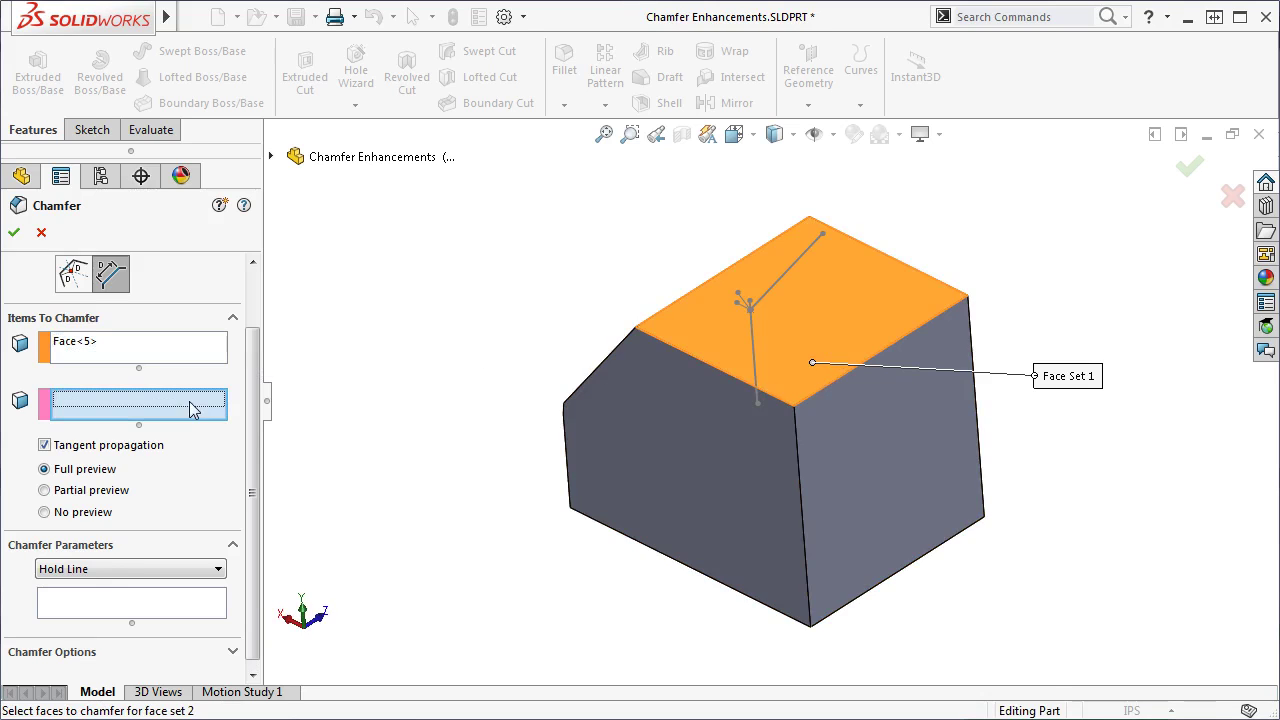
pyautogui.click(851, 472)
# - Pick the top-left edge as hold line, then switch to 0.35in Chord Width and apply Chamfer2
pyautogui.click(203, 607)
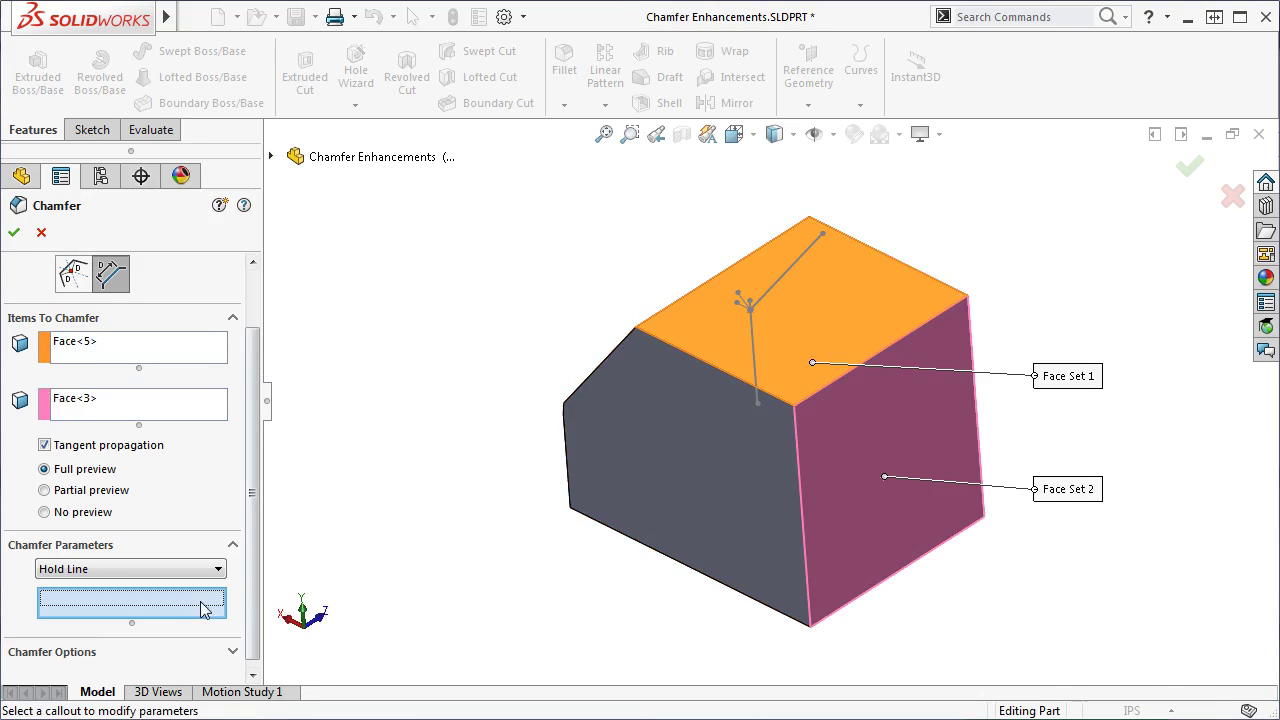
pyautogui.click(670, 310)
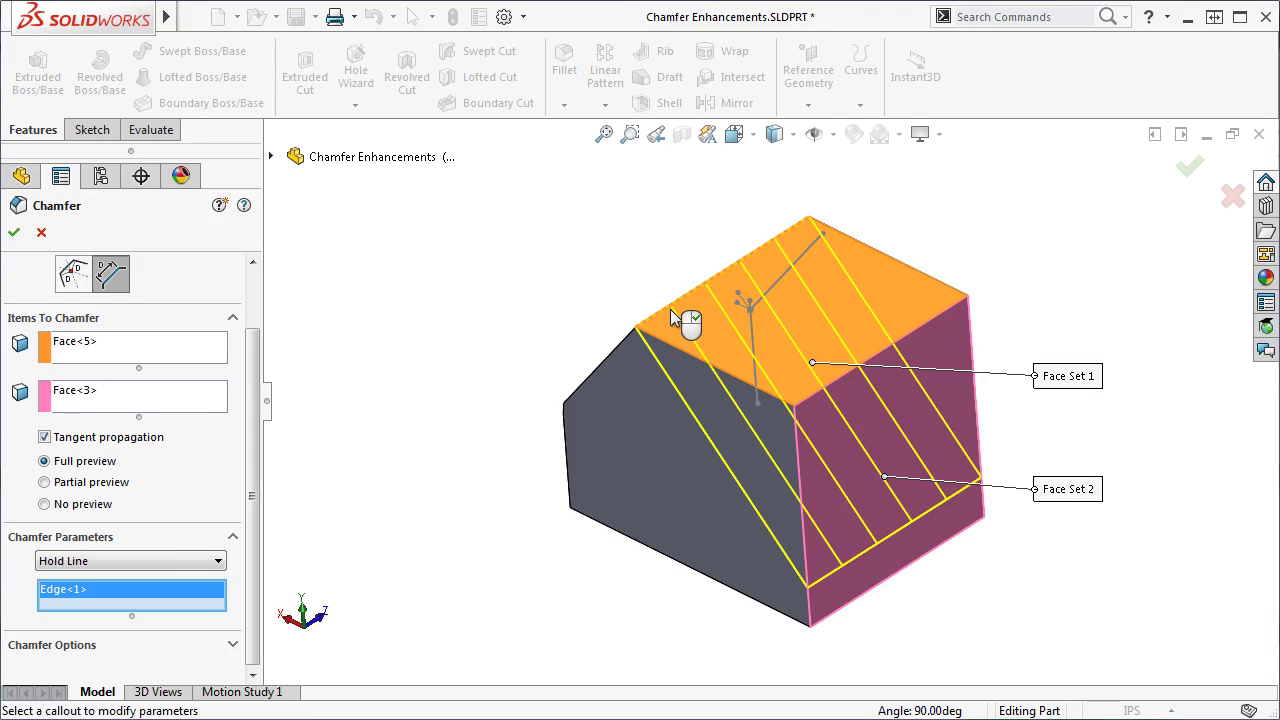
pyautogui.click(218, 561)
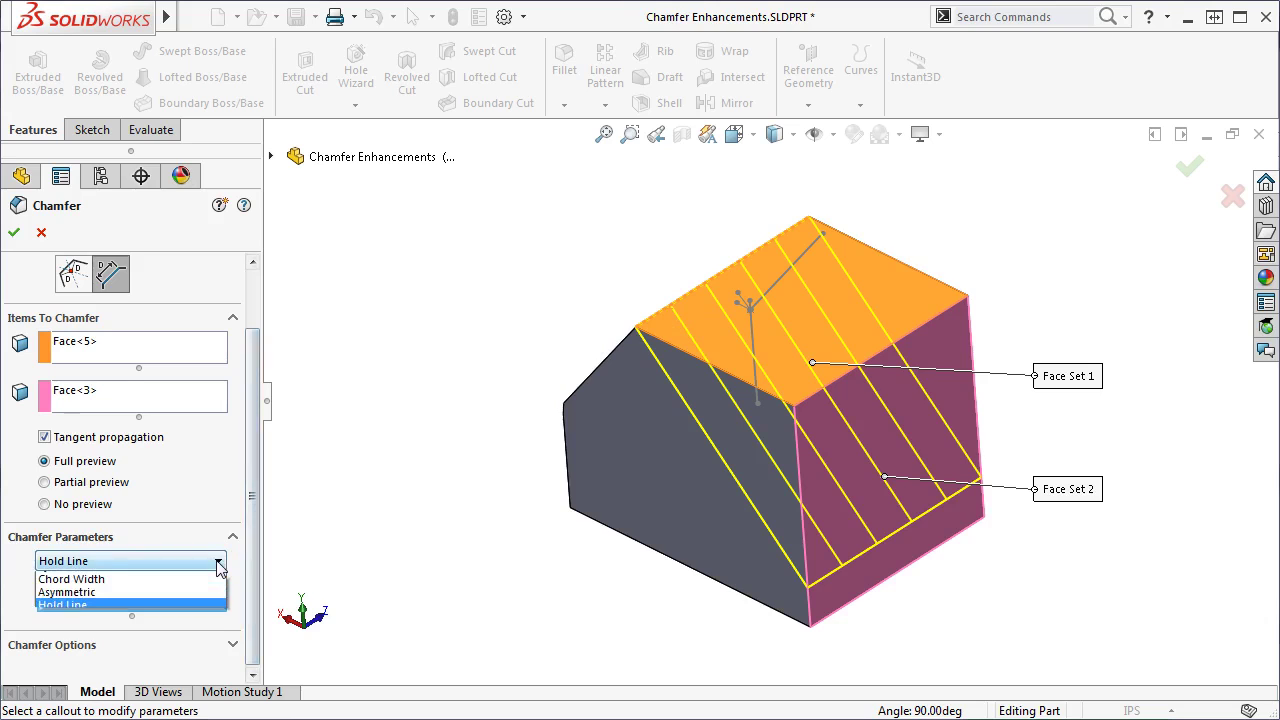
pyautogui.click(139, 593)
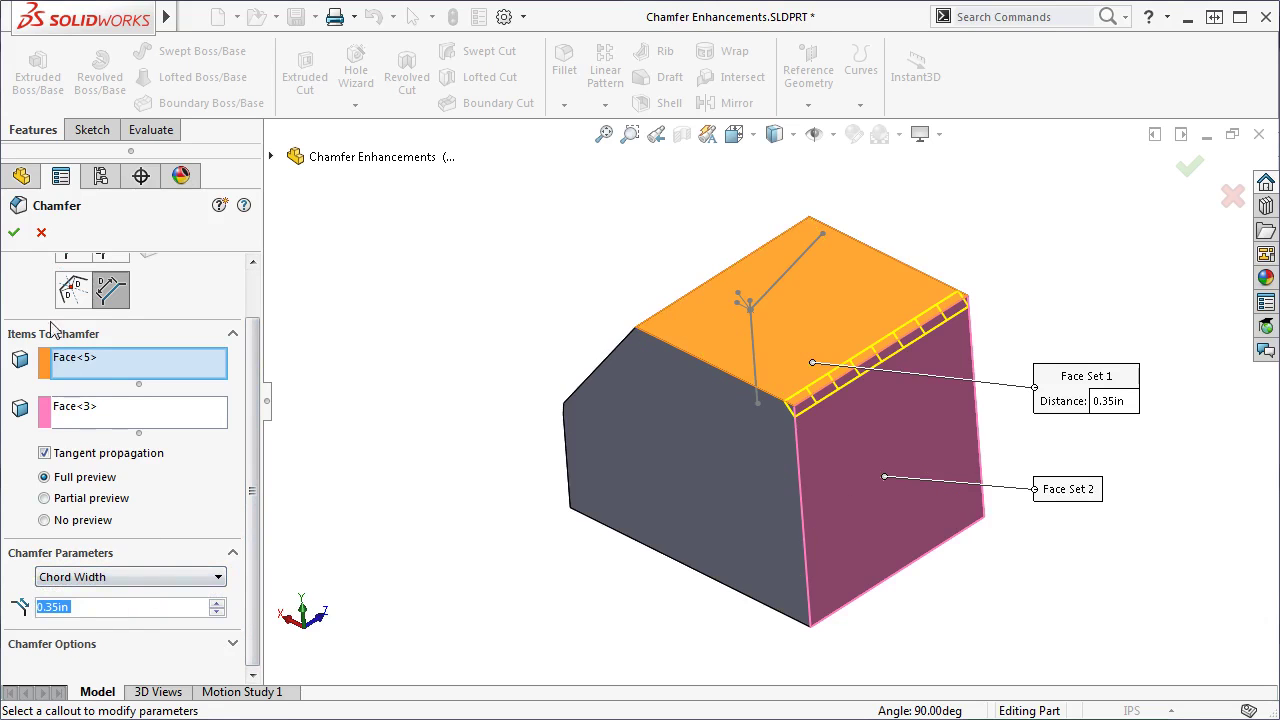
pyautogui.click(14, 233)
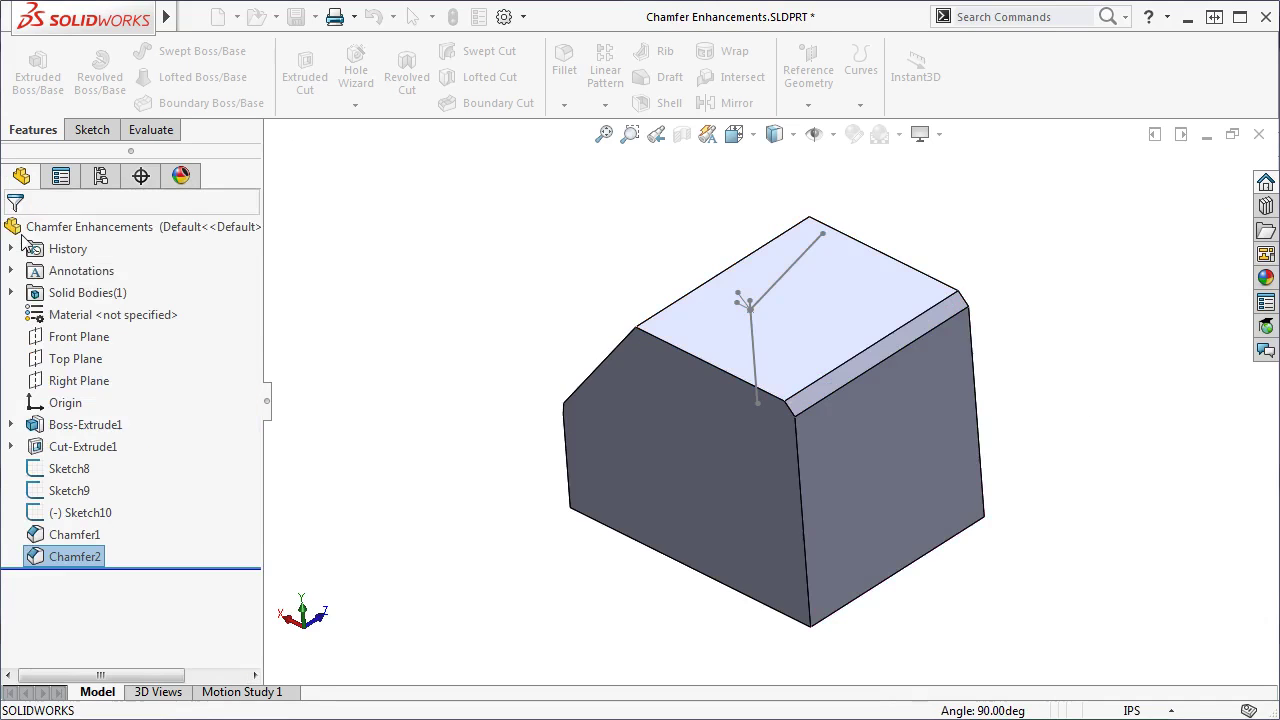
# - Open Chamfer2 from the feature tree for editing and close it without changes
pyautogui.click(512, 348)
pyautogui.moveTo(518, 342); pyautogui.dragTo(538, 338, button='middle')
pyautogui.click(75, 556)
pyautogui.click(93, 508)
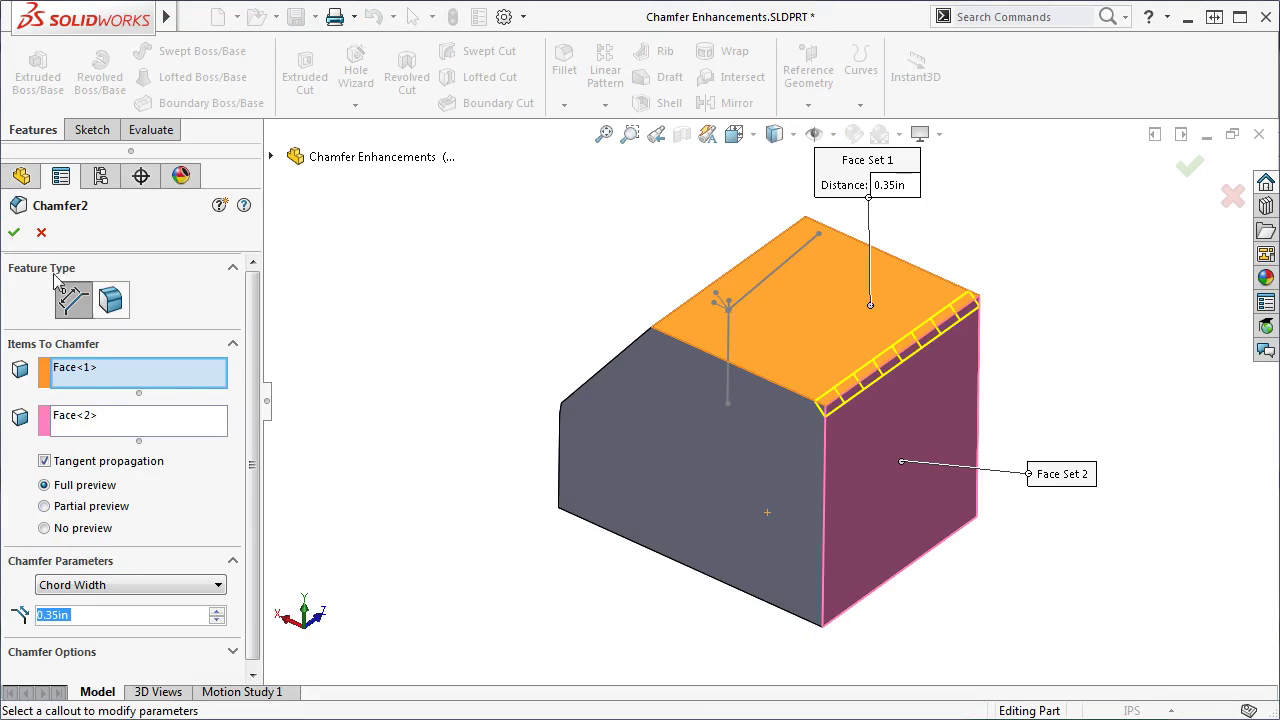
pyautogui.click(41, 232)
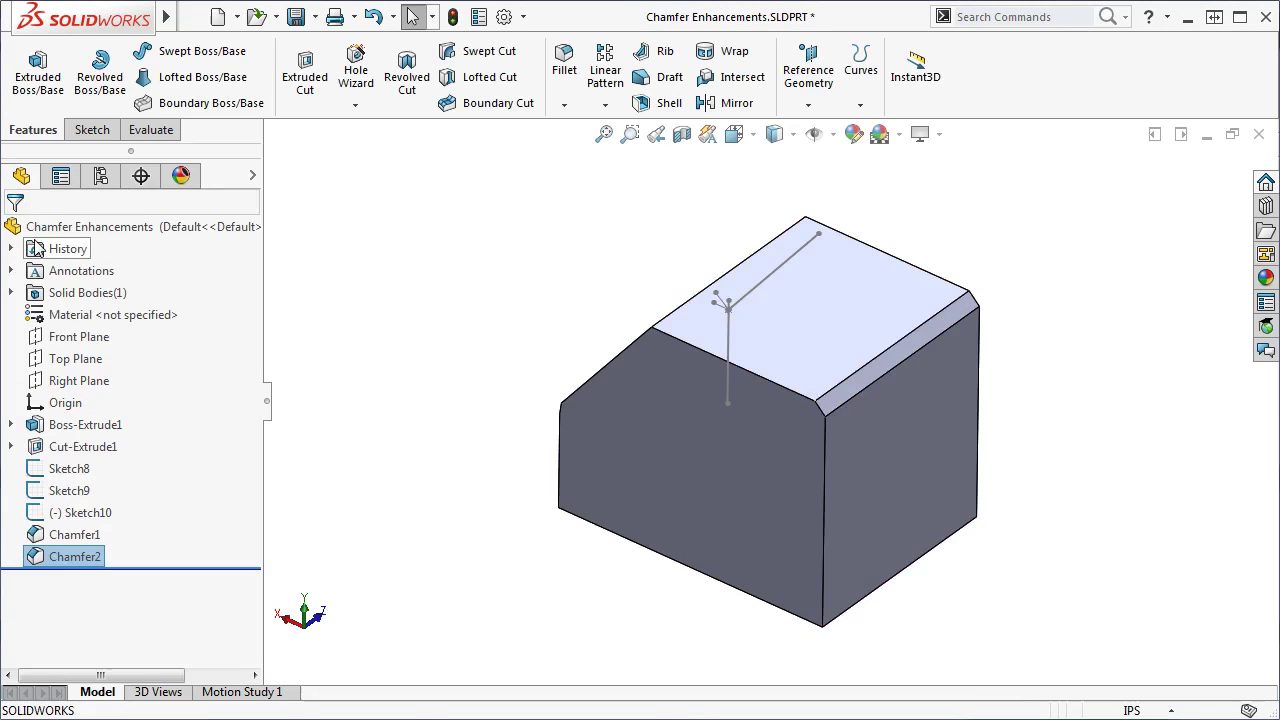
# - Convert Chamfer2 to a fillet and confirm the conversion
pyautogui.rightClick(72, 558)
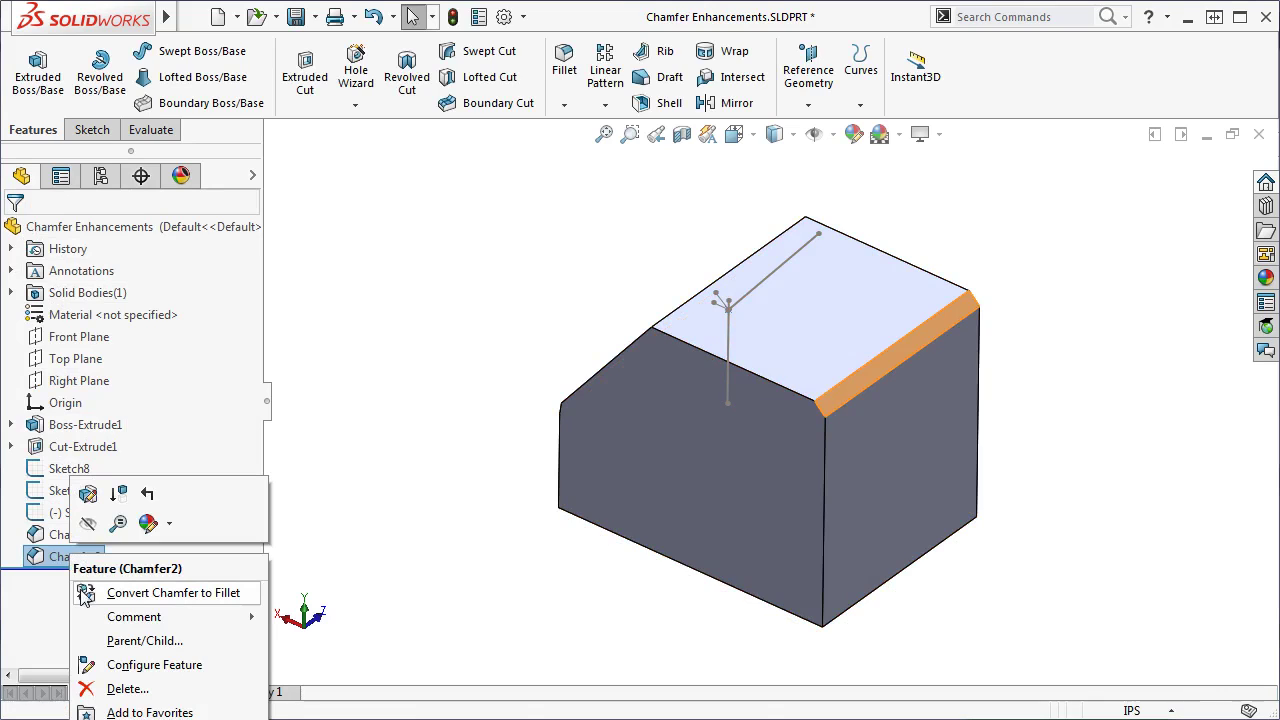
pyautogui.click(173, 593)
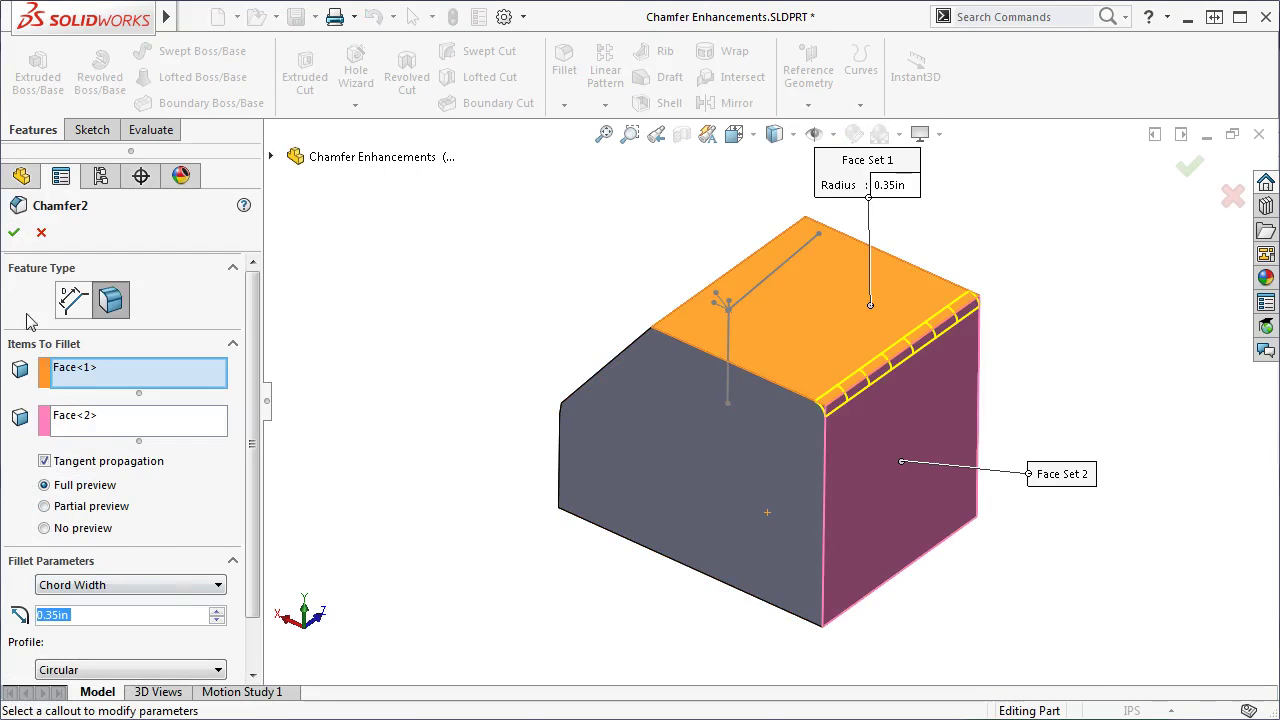
pyautogui.click(14, 232)
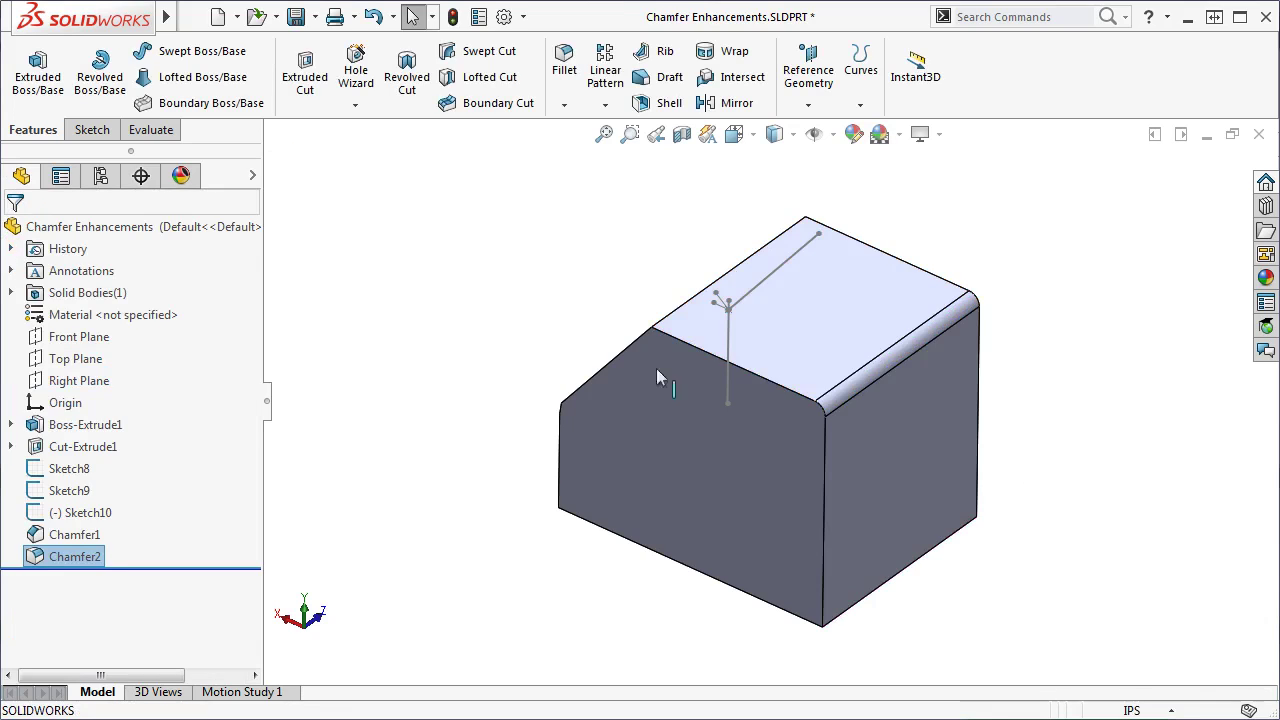
pyautogui.scroll(-3, 909, 396)
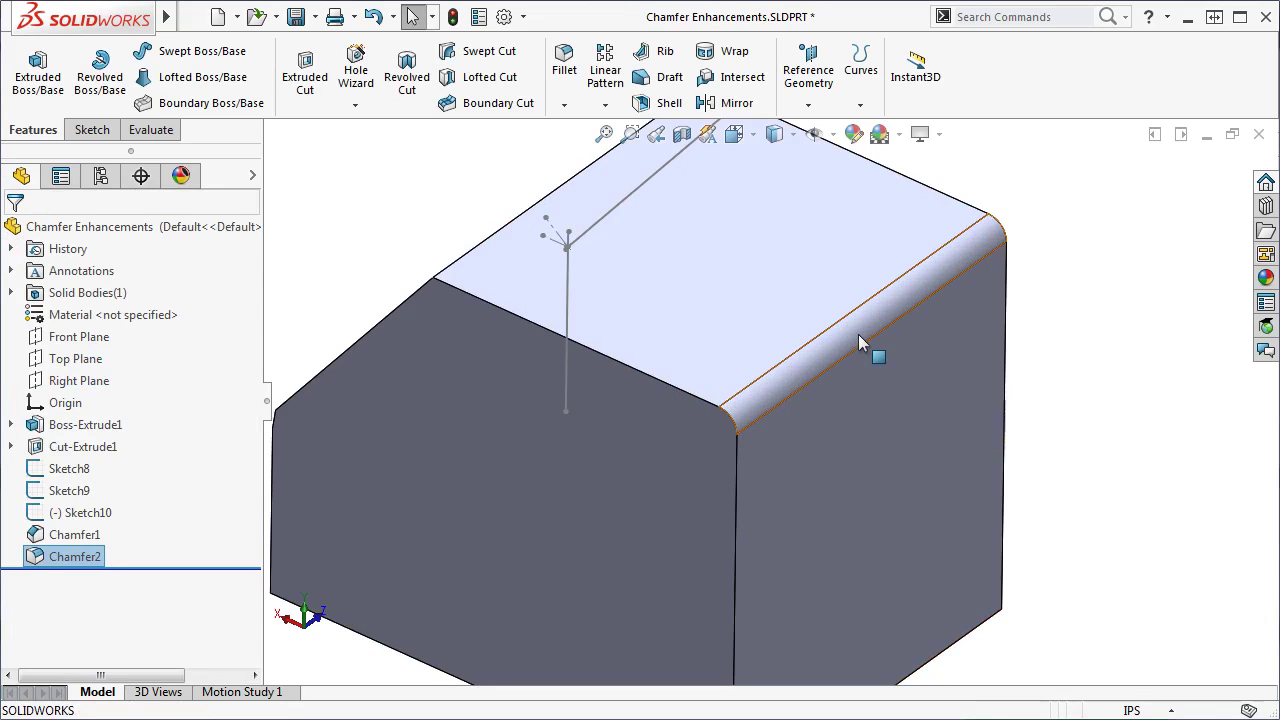
pyautogui.scroll(4, 668, 345)
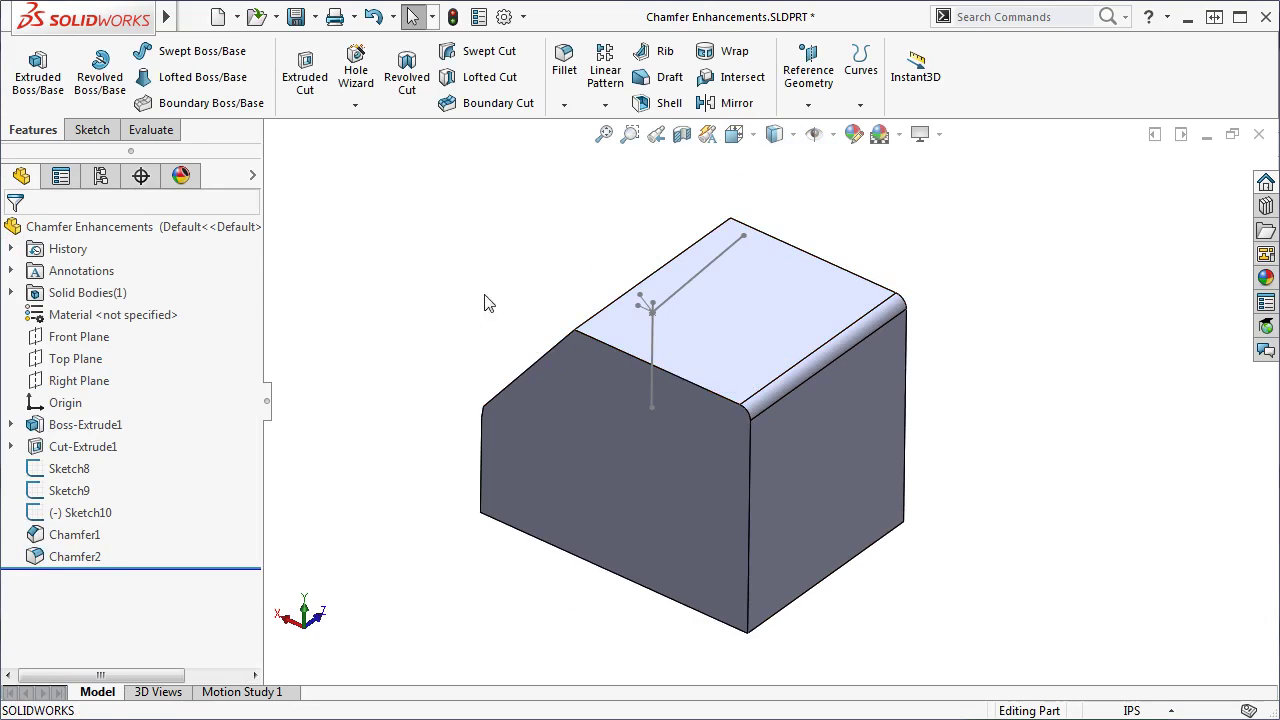
# - Open the Fillet flyout to begin another chamfer
pyautogui.click(564, 104)
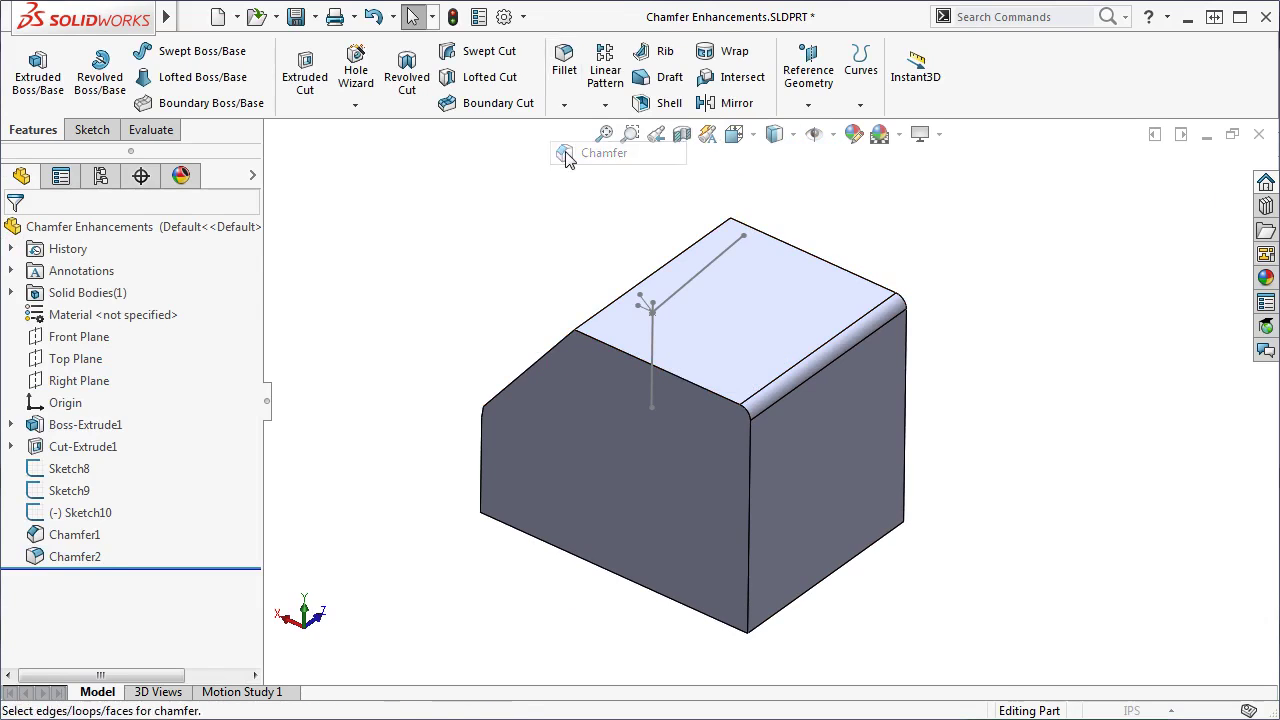